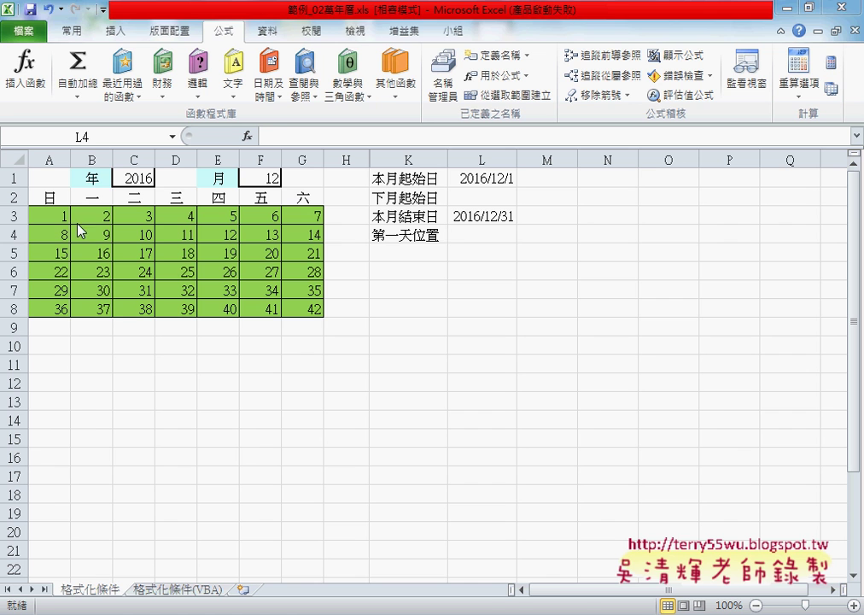
# Select A3:G8 and delete the numbers 1–42 from the calendar grid
pyautogui.moveTo(60, 217); pyautogui.dragTo(295, 309)
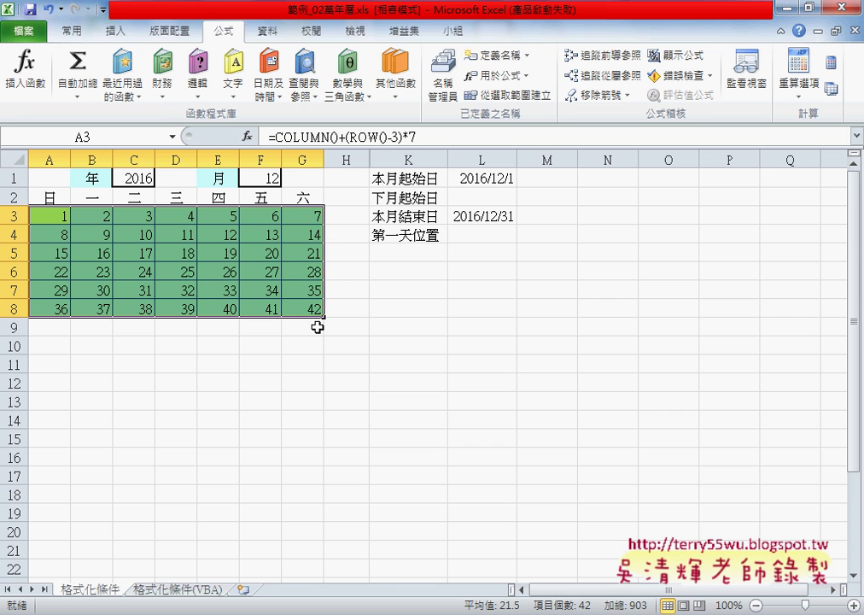
pyautogui.press('Delete')
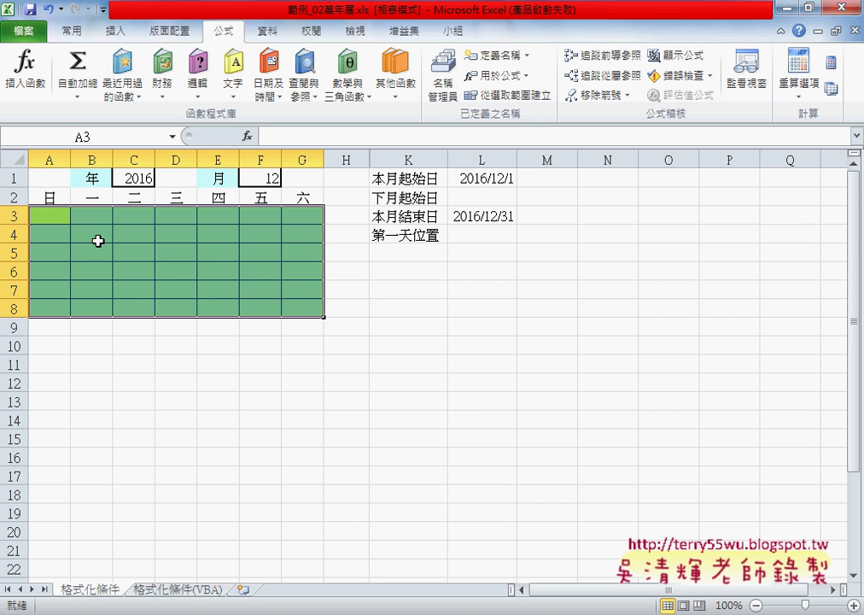
# Enter =COLUMN() in A3 and fill it across A3:G8 so each week row reads 1–7
pyautogui.click(64, 216)
pyautogui.click(247, 135)
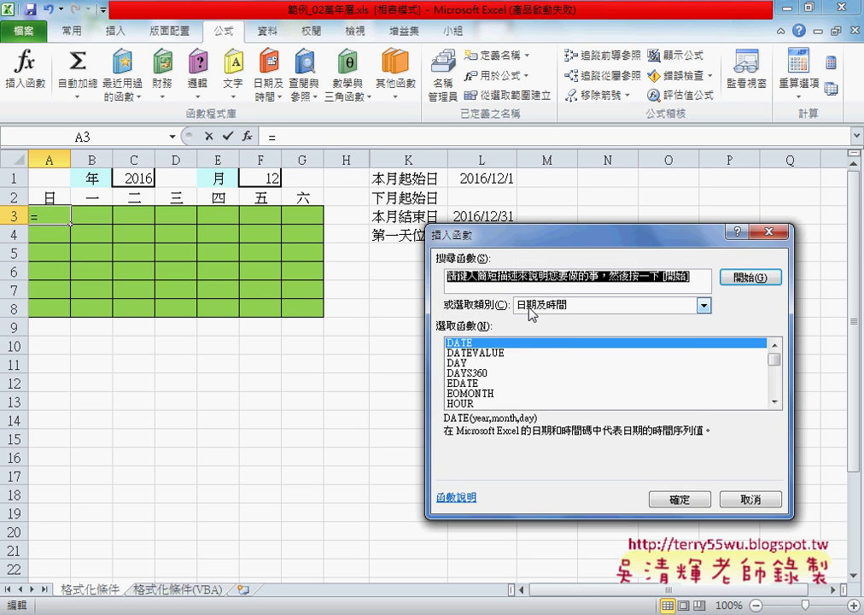
pyautogui.click(702, 305)
pyautogui.click(574, 380)
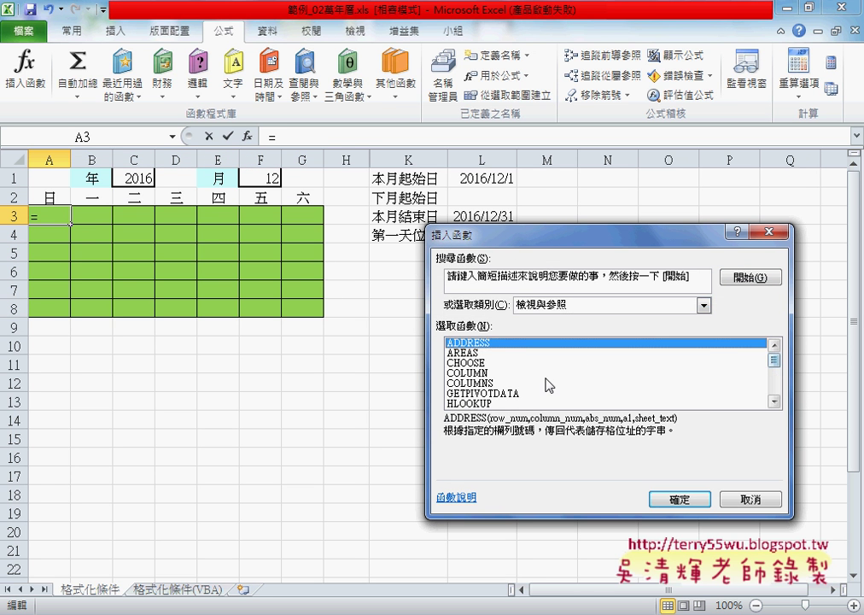
pyautogui.doubleClick(495, 374)
pyautogui.click(725, 441)
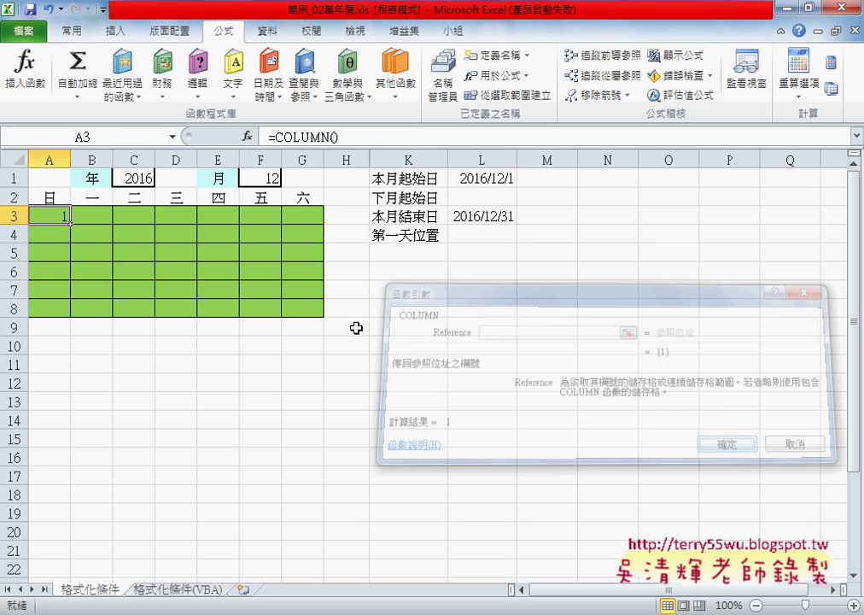
pyautogui.moveTo(70, 224)
pyautogui.mouseDown()
pyautogui.moveTo(324, 225)
pyautogui.moveTo(324, 314)
pyautogui.mouseUp()
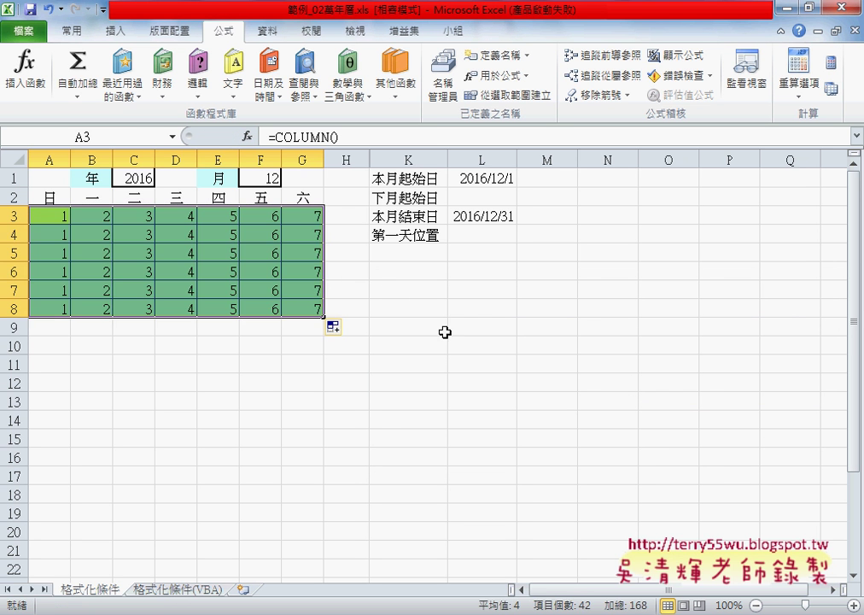
# Change A3 to =COLUMN()+(ROW()-3)*7 and fill it over A3:G8 so days run 1–42
pyautogui.click(42, 217)
pyautogui.click(381, 138)
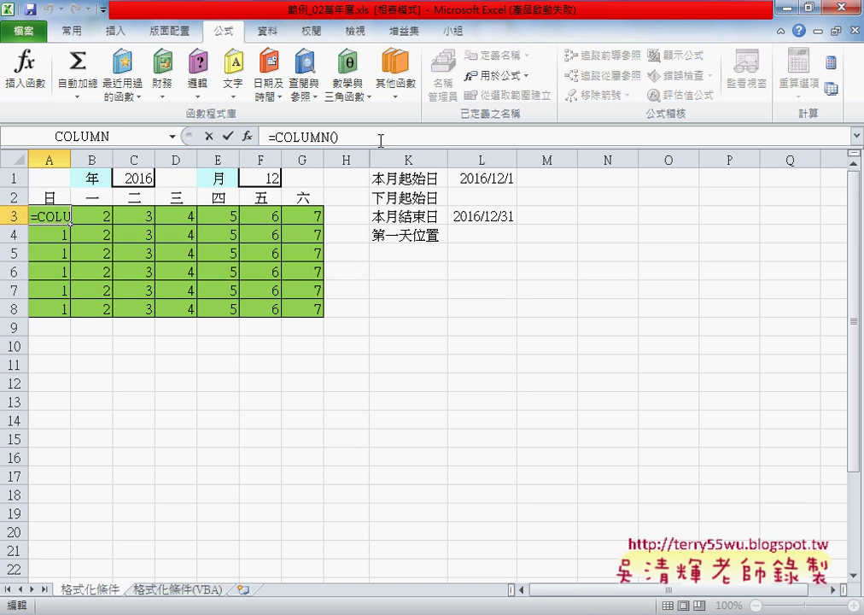
pyautogui.write('+')
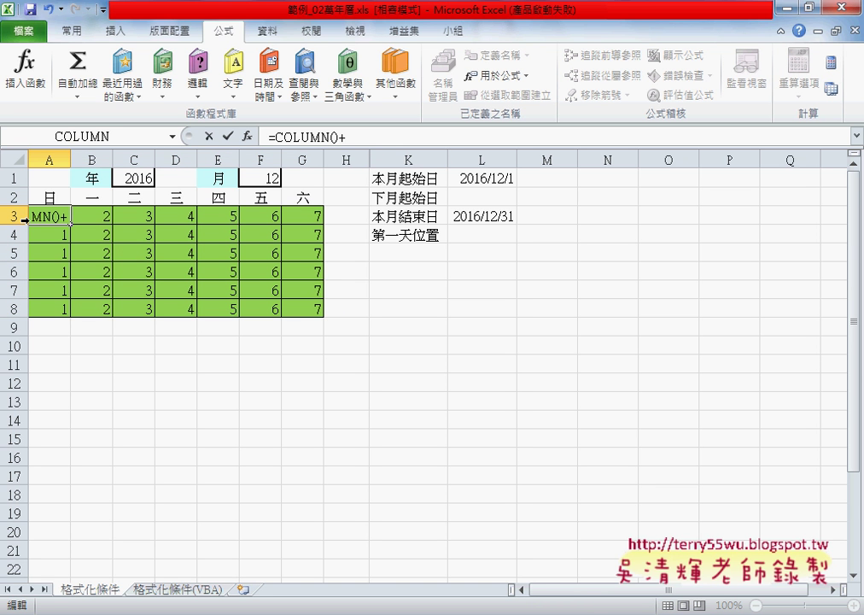
pyautogui.write('ro')
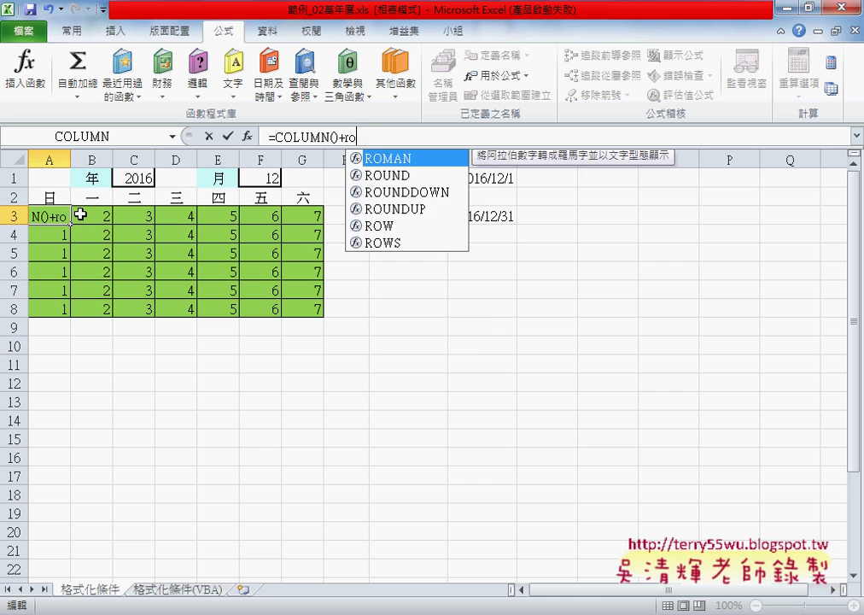
pyautogui.write('w()')
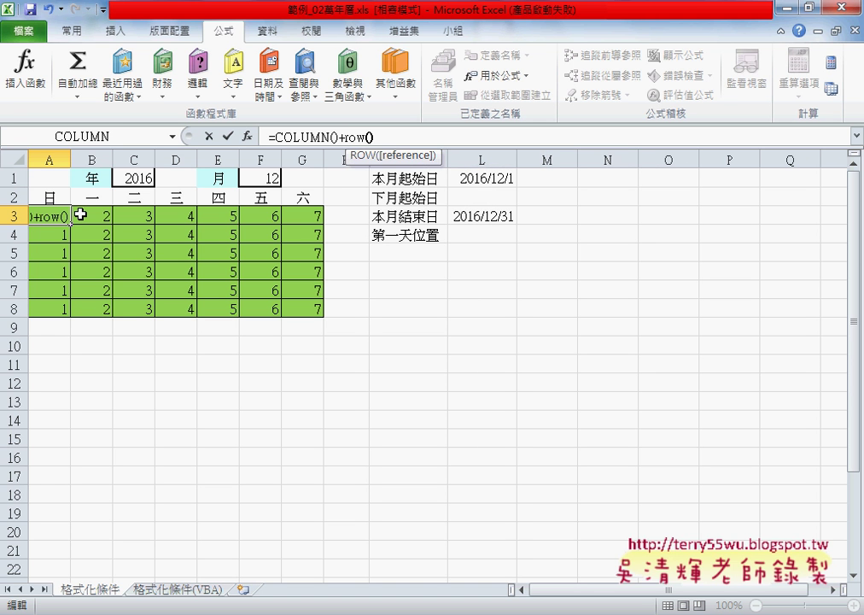
pyautogui.write('-3')
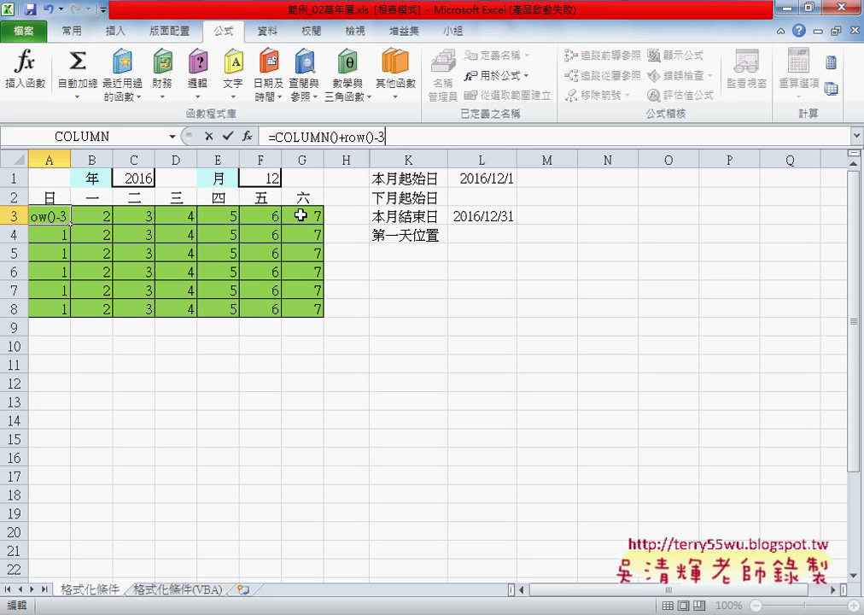
pyautogui.click(345, 138)
pyautogui.write('(')
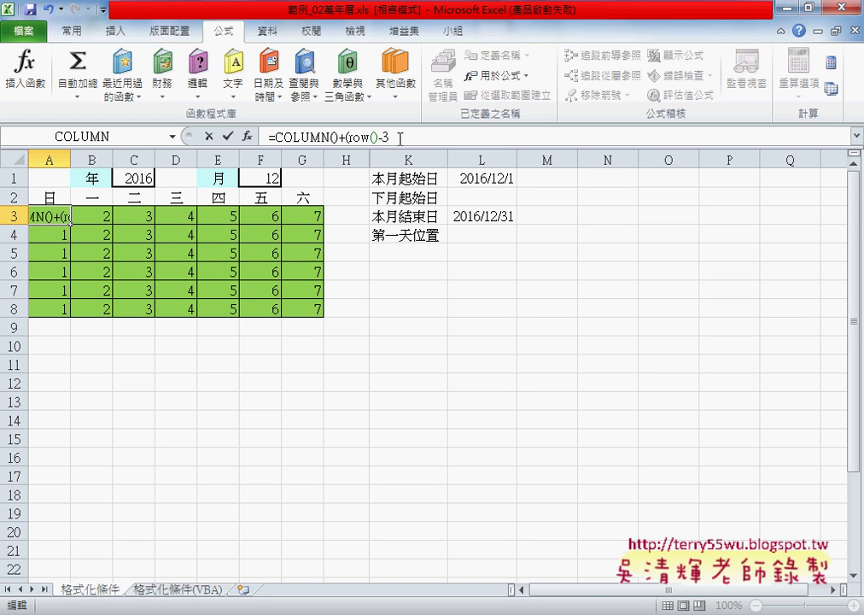
pyautogui.click(400, 137)
pyautogui.write(')*')
pyautogui.write('7')
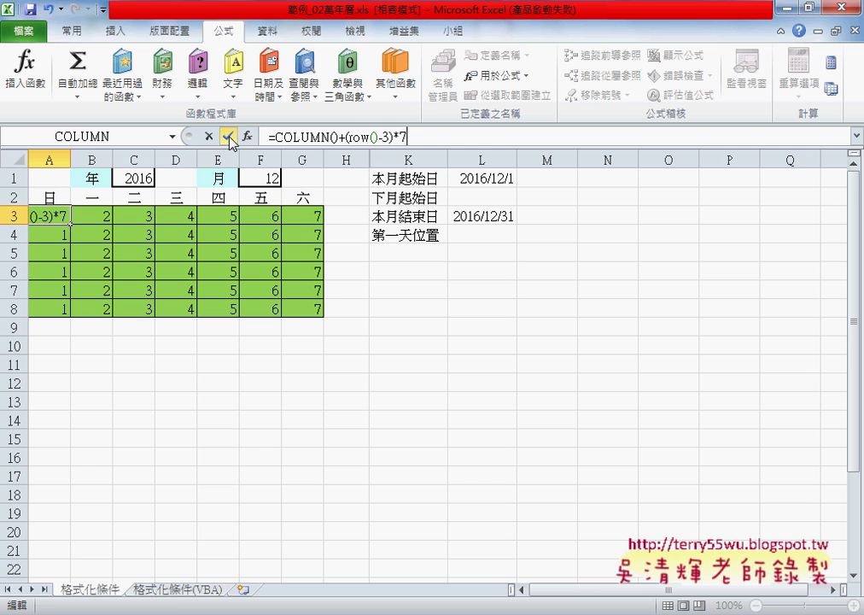
pyautogui.click(228, 136)
pyautogui.moveTo(69, 224)
pyautogui.mouseDown()
pyautogui.moveTo(328, 225)
pyautogui.moveTo(326, 314)
pyautogui.mouseUp()
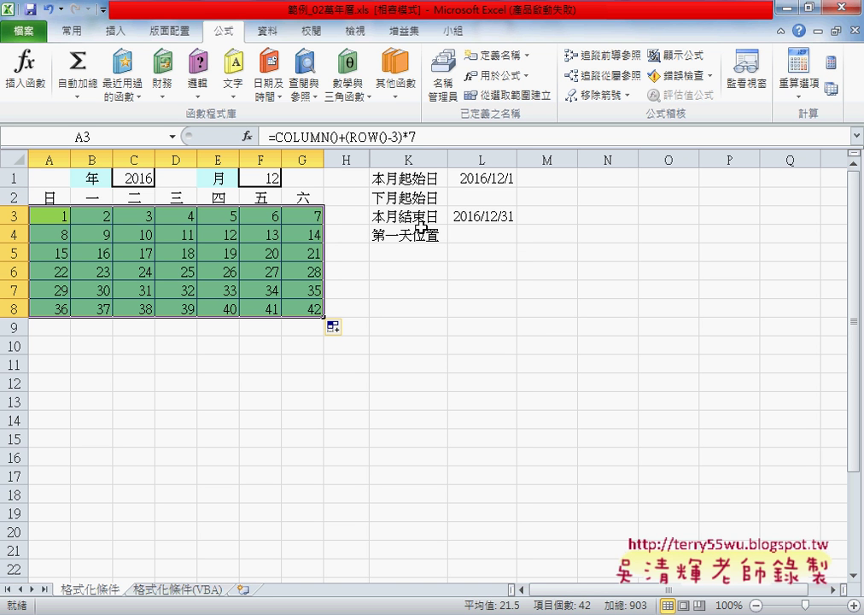
# Clear the end-of-month date from L3 and circle the 本月結束日 and 第一天位置 labels
pyautogui.click(478, 215)
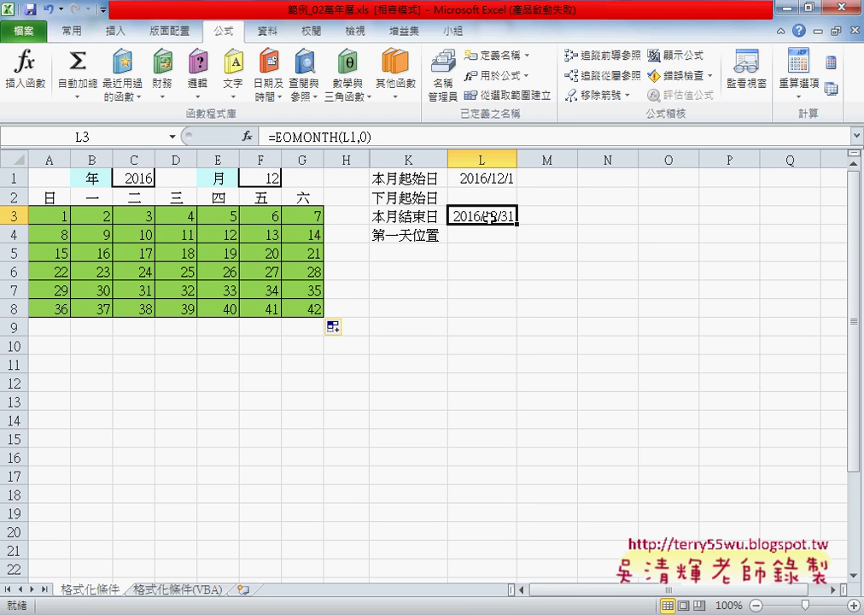
pyautogui.press('Delete')
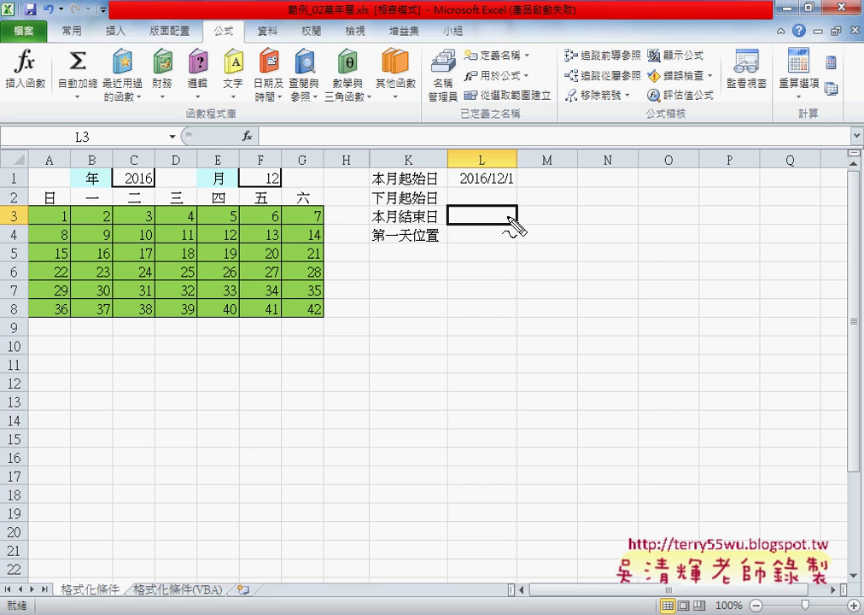
pyautogui.moveTo(434, 208); pyautogui.dragTo(437, 214)
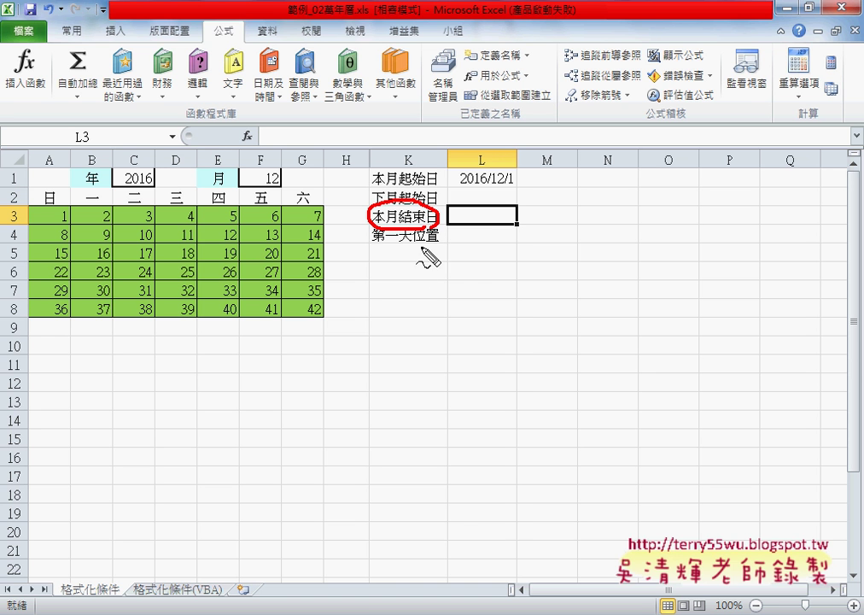
pyautogui.moveTo(435, 229); pyautogui.dragTo(441, 246)
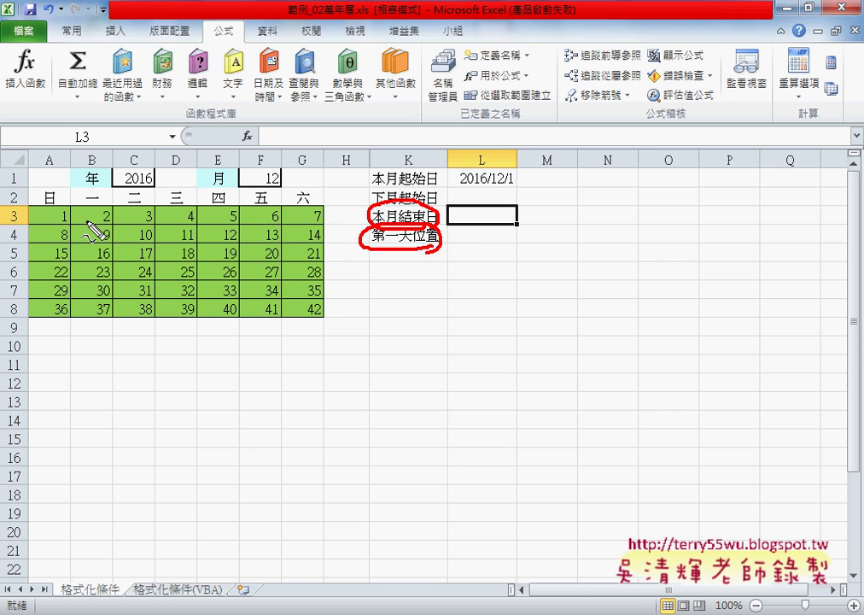
# Circle the 1 in A3 and the 5 in E3, mark L3:L4 as still to fill, then erase the marks
pyautogui.moveTo(63, 223); pyautogui.dragTo(76, 226)
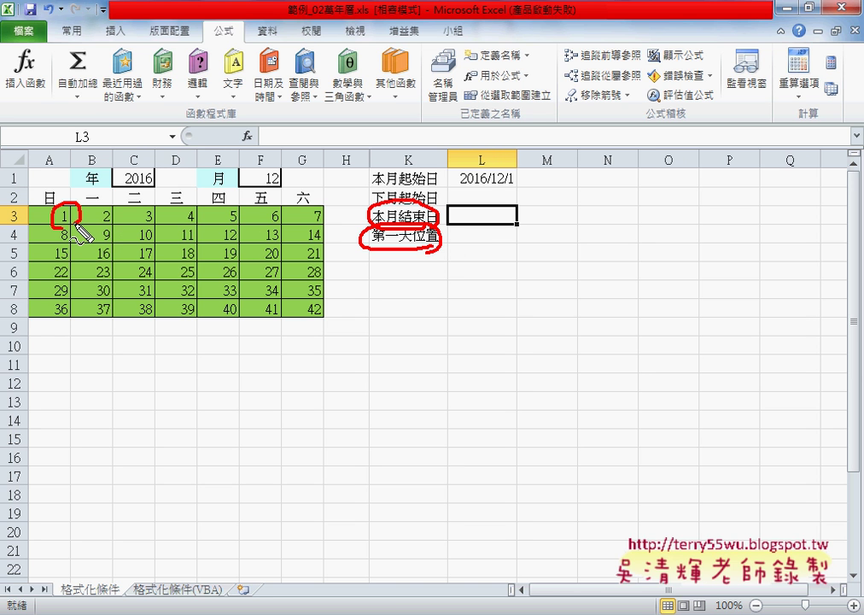
pyautogui.moveTo(227, 205); pyautogui.dragTo(238, 229)
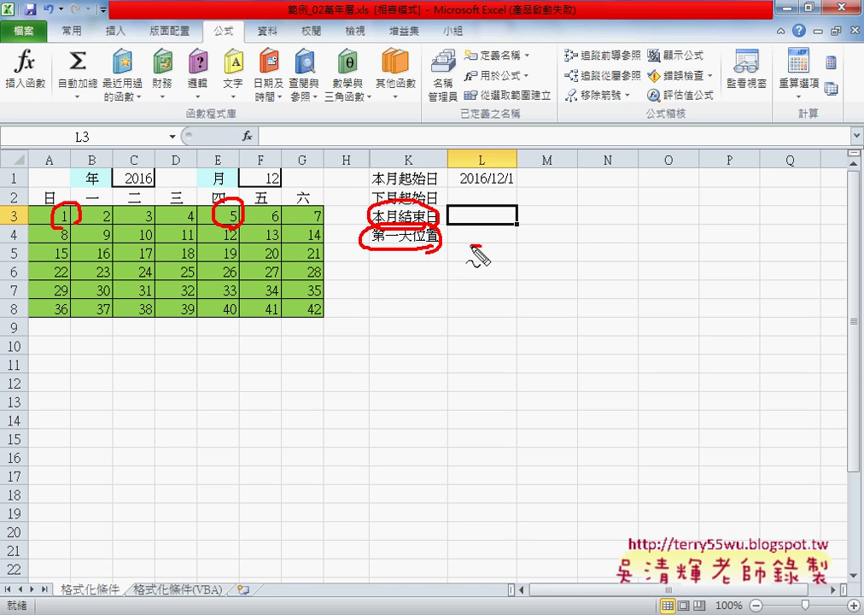
pyautogui.moveTo(474, 227)
pyautogui.mouseDown()
pyautogui.moveTo(479, 243)
pyautogui.moveTo(469, 224)
pyautogui.mouseUp()
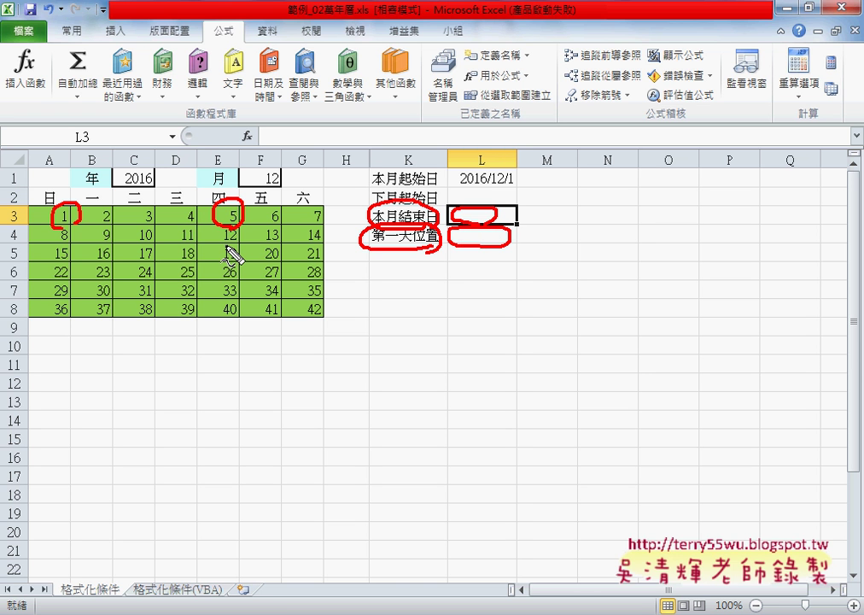
pyautogui.press('Escape')
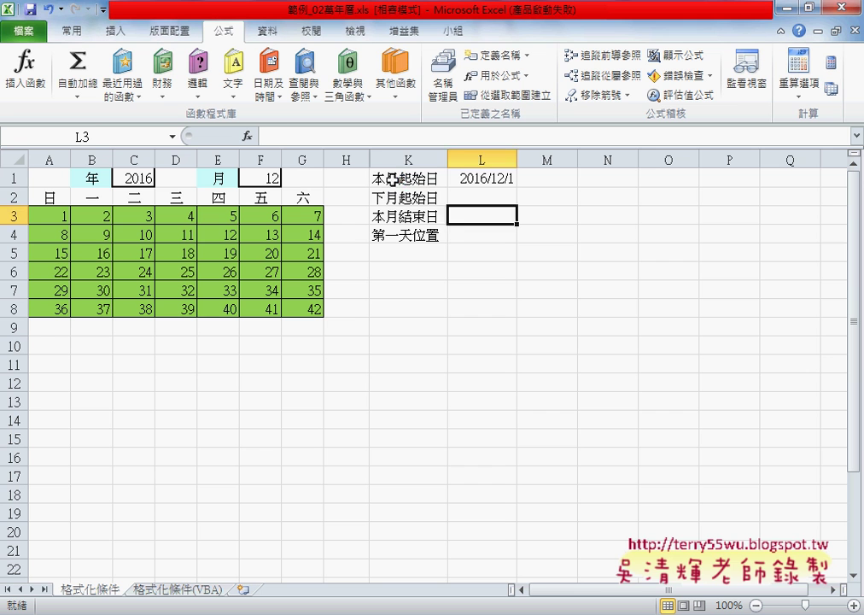
pyautogui.click(394, 178)
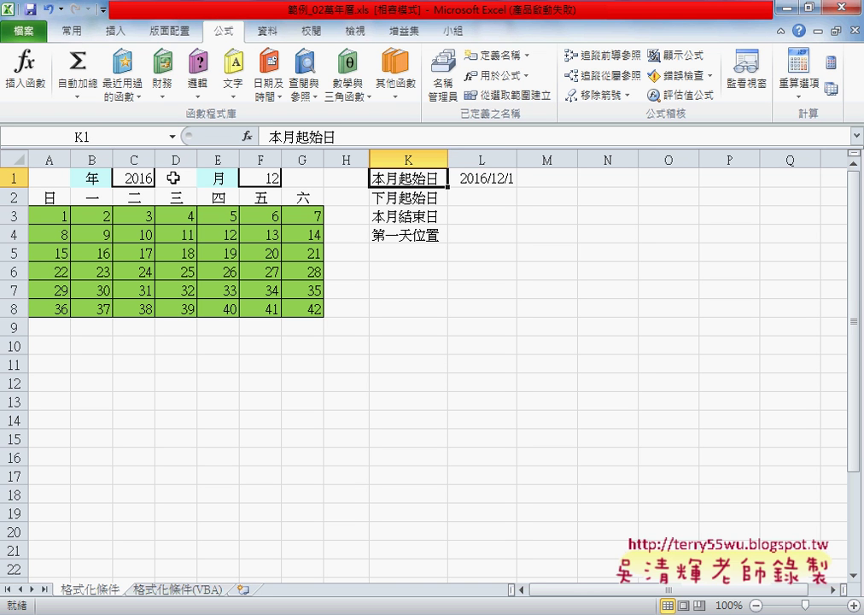
pyautogui.click(486, 177)
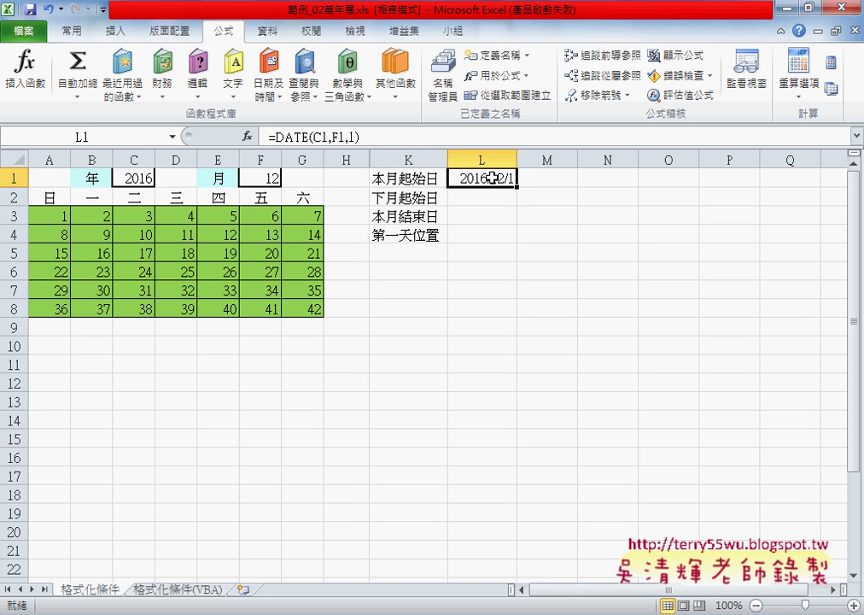
pyautogui.click(247, 135)
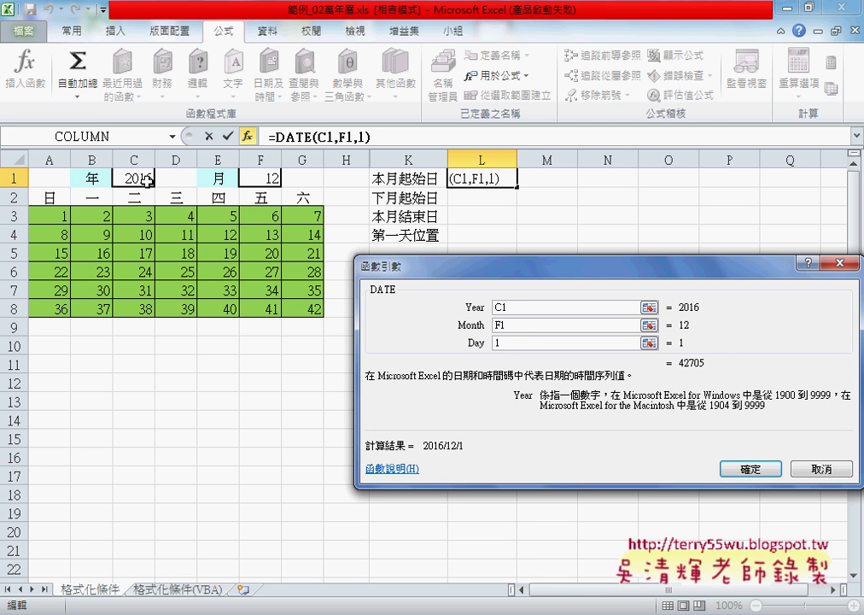
pyautogui.click(510, 325)
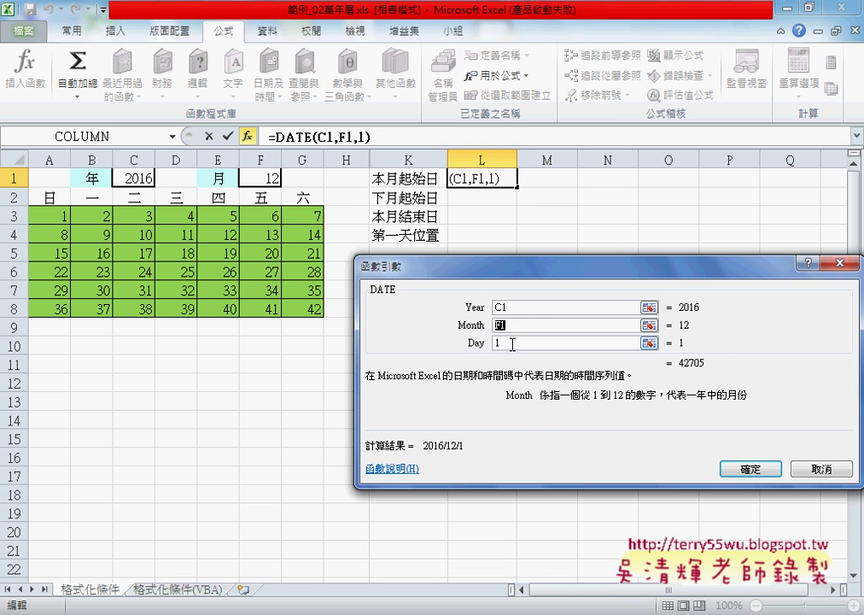
pyautogui.click(513, 344)
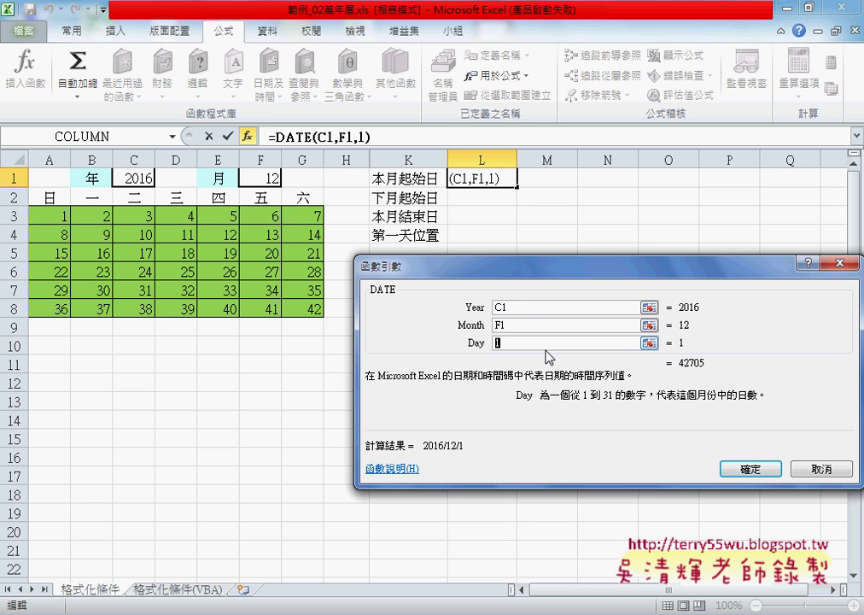
pyautogui.click(766, 467)
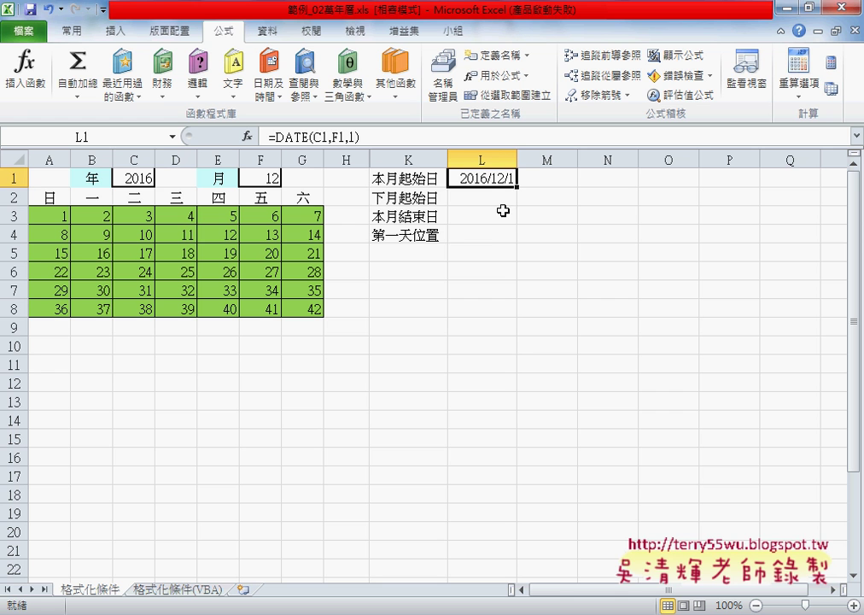
pyautogui.click(500, 217)
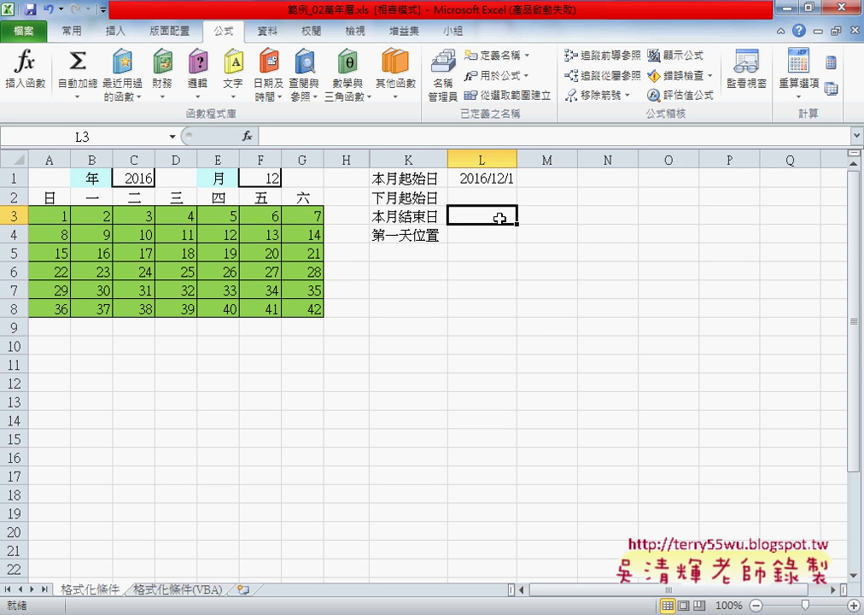
# Enter =EOMONTH(L1,0) in L3 so it shows the month-end date 2016/12/31
pyautogui.click(247, 136)
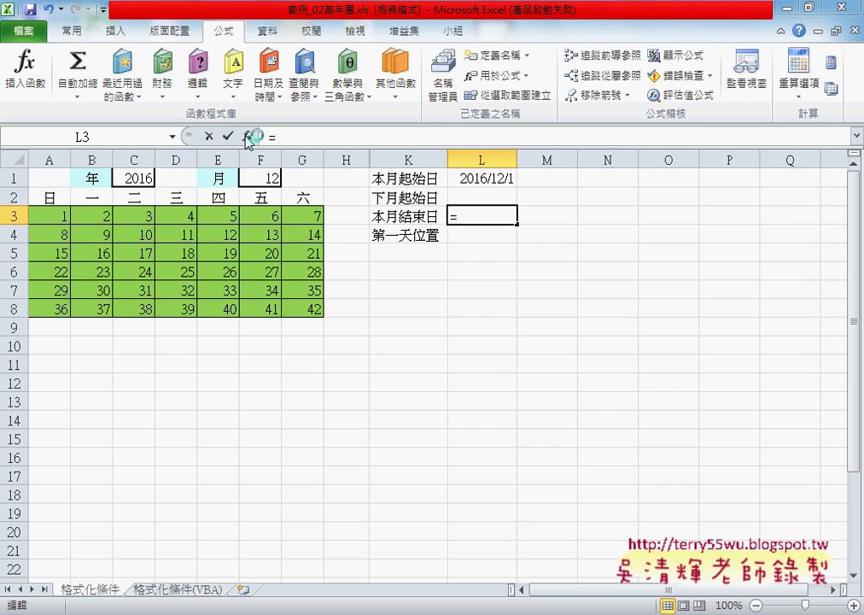
pyautogui.click(622, 305)
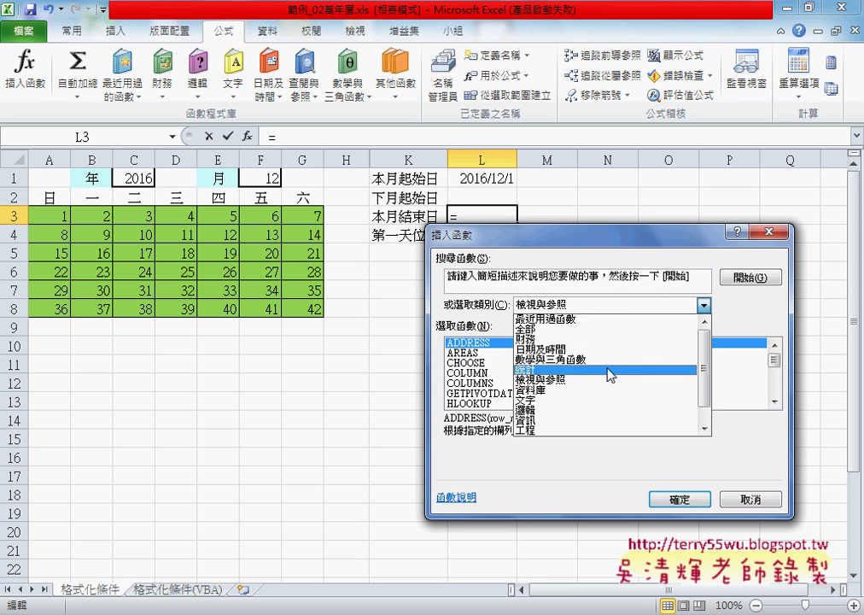
pyautogui.click(609, 357)
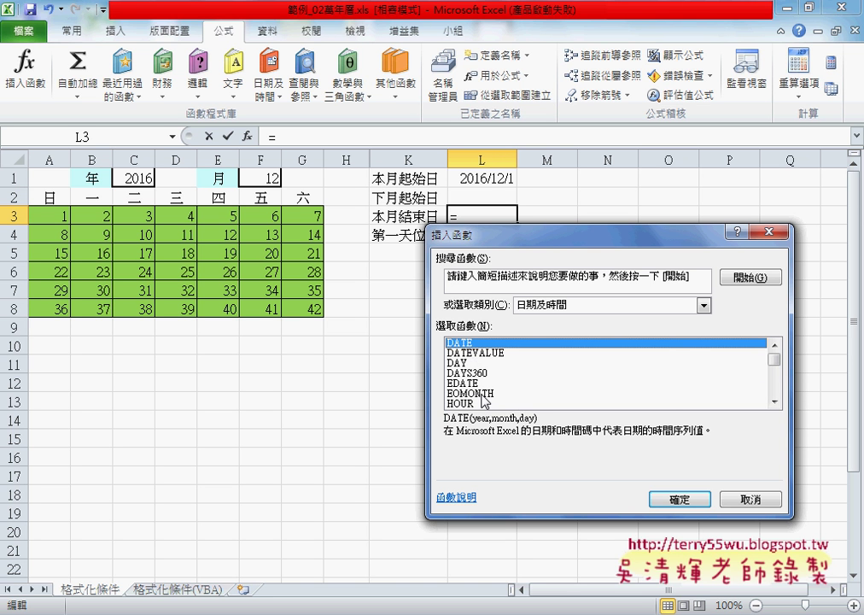
pyautogui.click(483, 395)
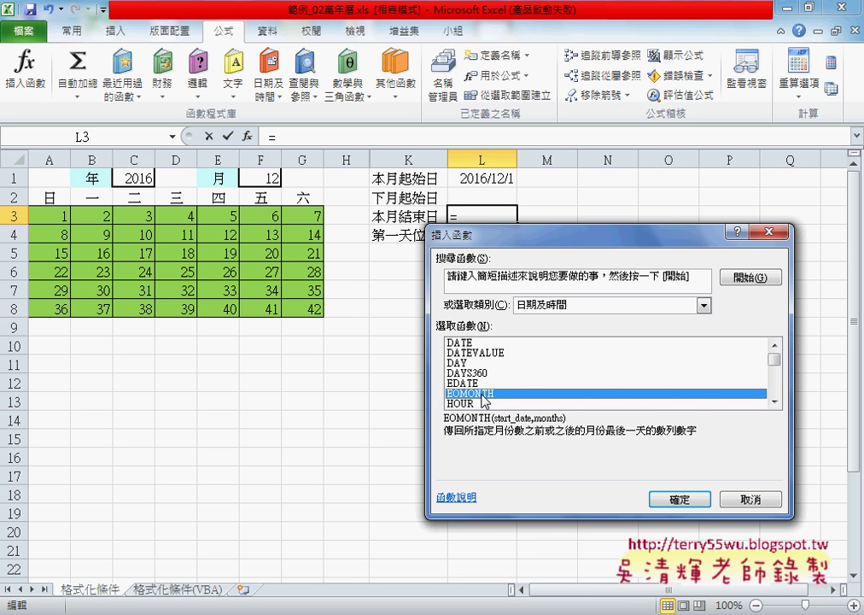
pyautogui.click(487, 394)
pyautogui.click(675, 499)
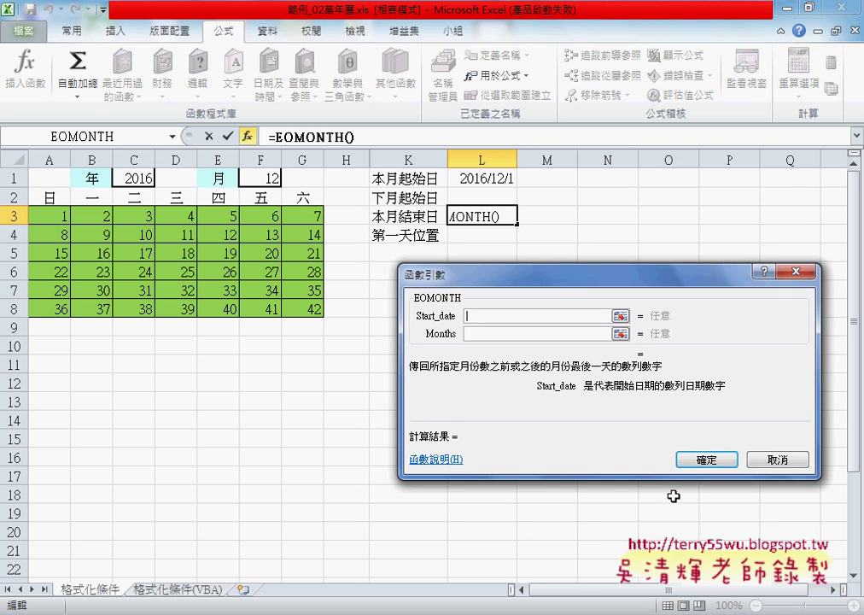
pyautogui.click(478, 178)
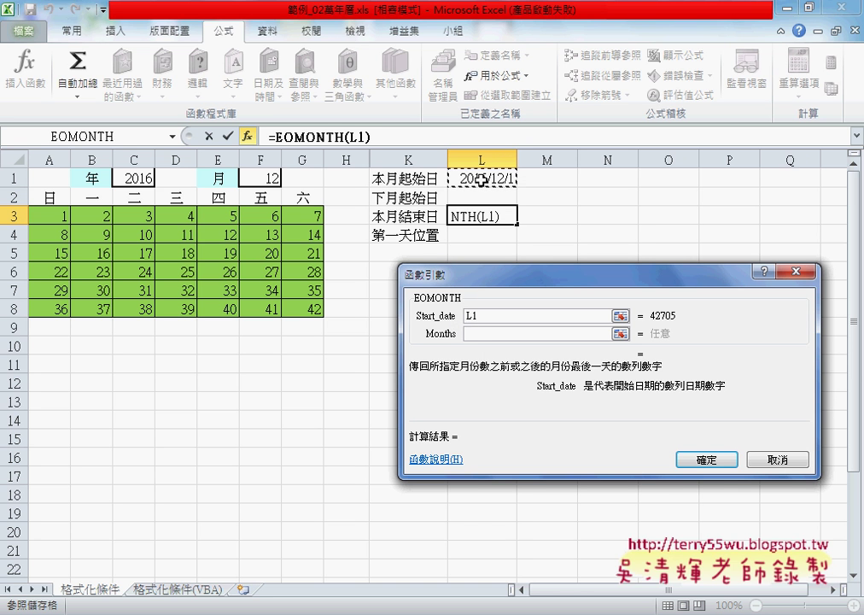
pyautogui.click(478, 334)
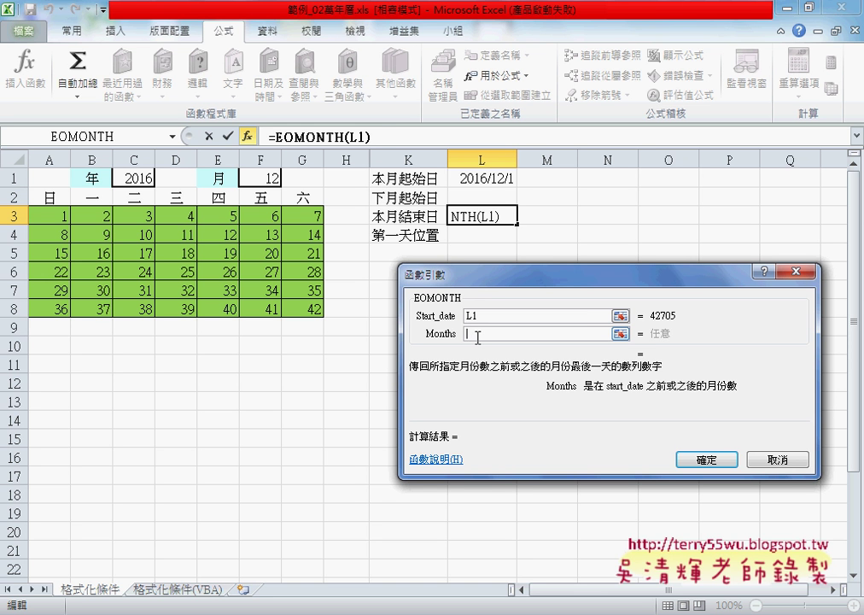
pyautogui.write('0')
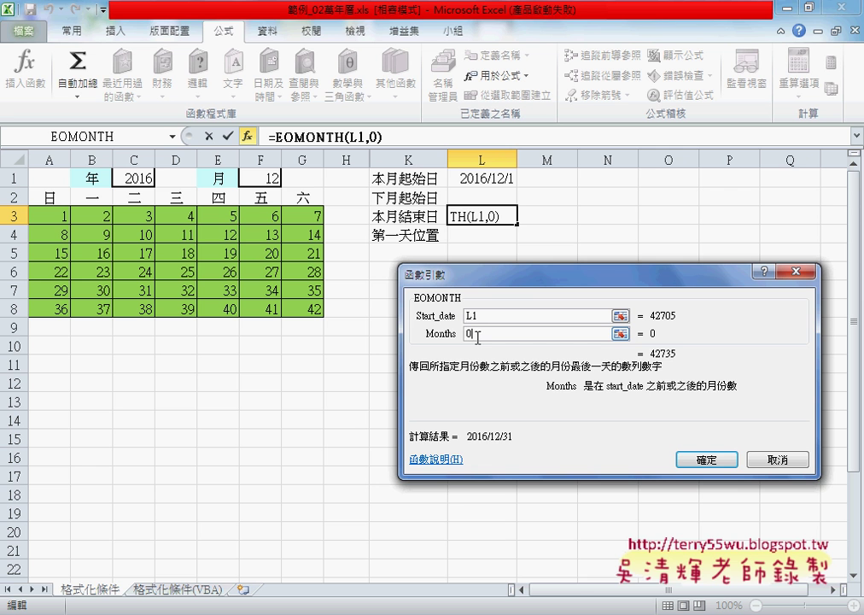
pyautogui.click(707, 458)
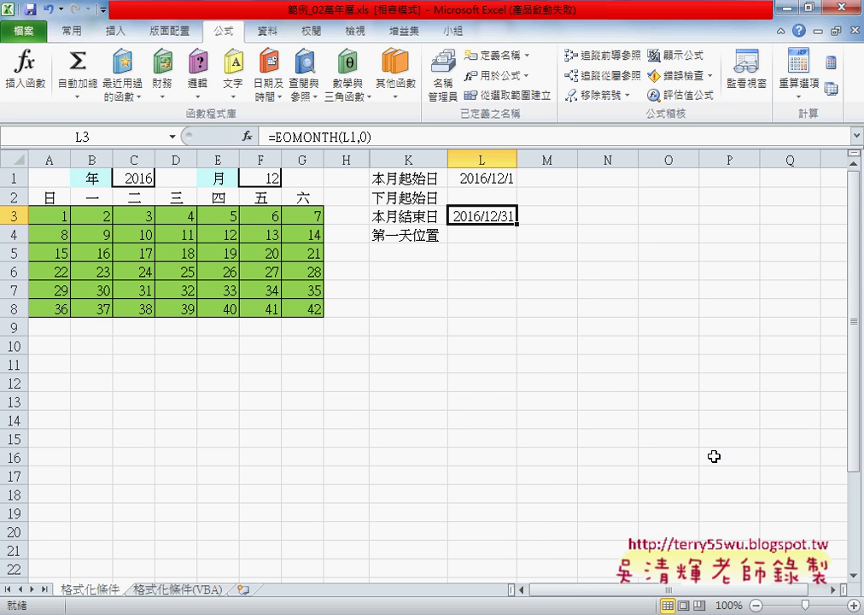
pyautogui.rightClick(499, 219)
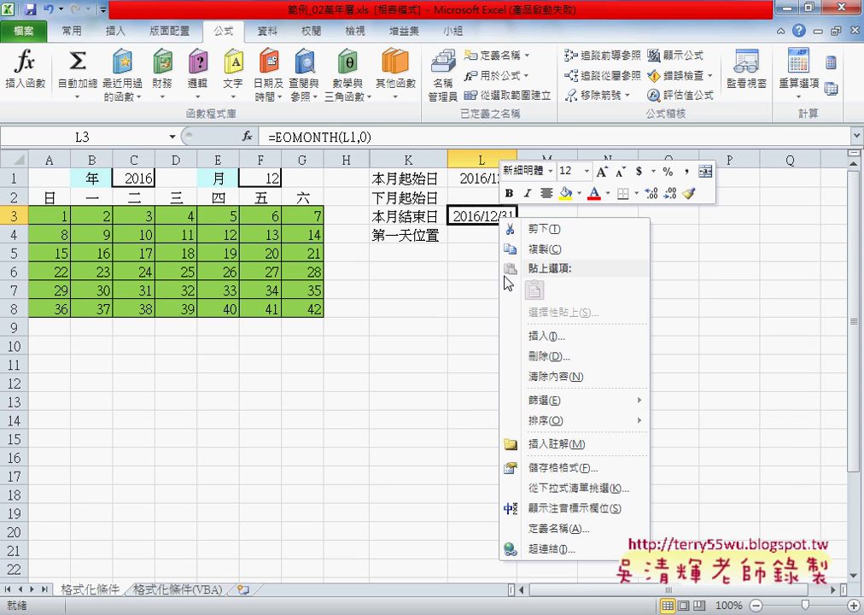
pyautogui.click(557, 467)
pyautogui.click(357, 320)
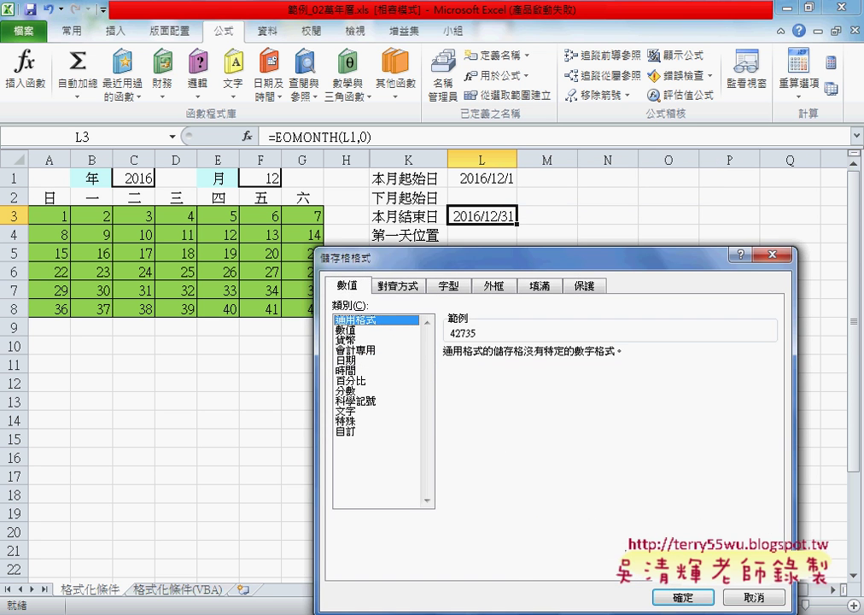
pyautogui.click(683, 597)
pyautogui.rightClick(499, 219)
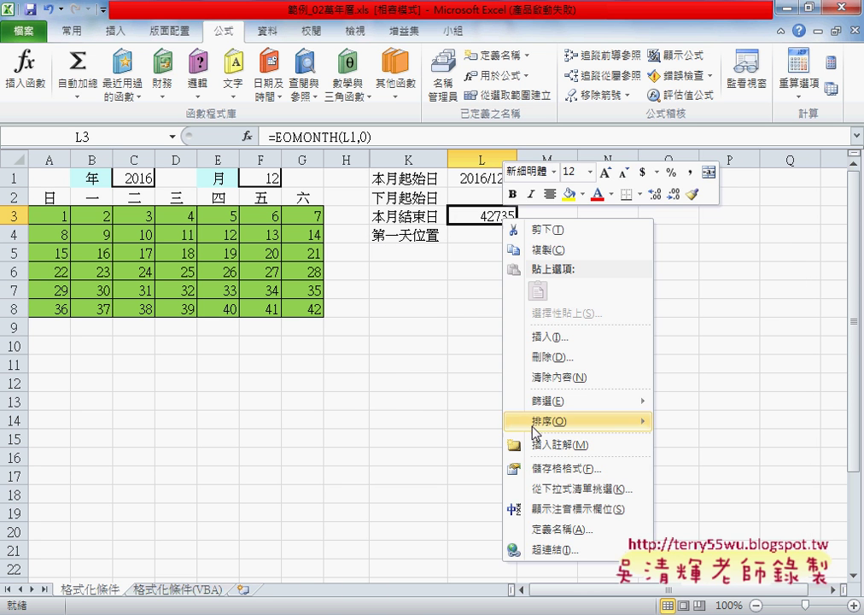
pyautogui.click(558, 467)
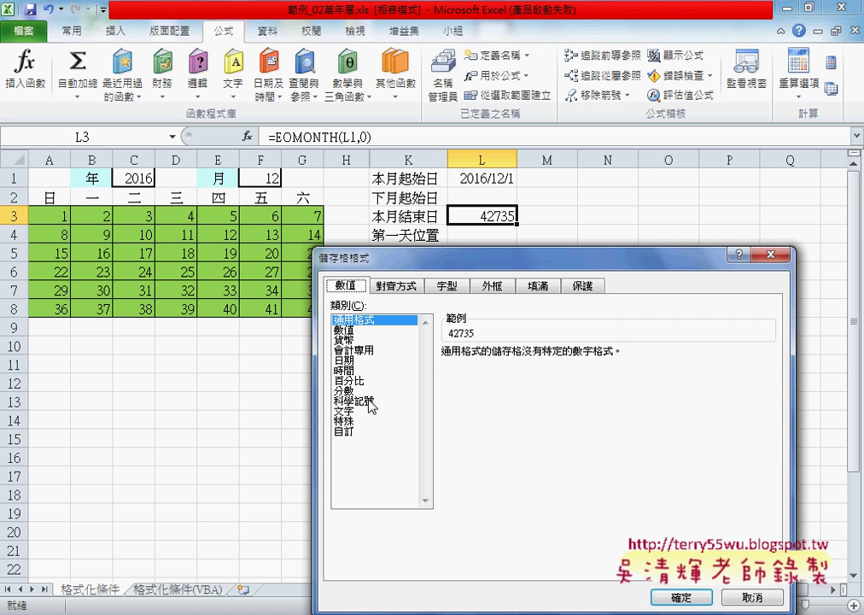
pyautogui.click(344, 360)
pyautogui.click(683, 597)
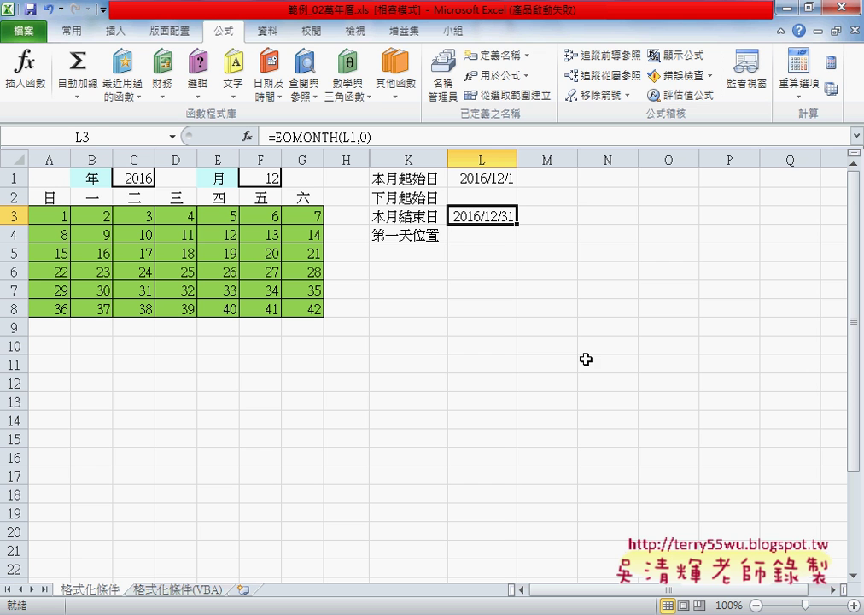
# Wrap L3's EOMONTH(L1,0) in DAY, making the formula =DAY(EOMONTH(L1,0))
pyautogui.moveTo(275, 137); pyautogui.dragTo(386, 141)
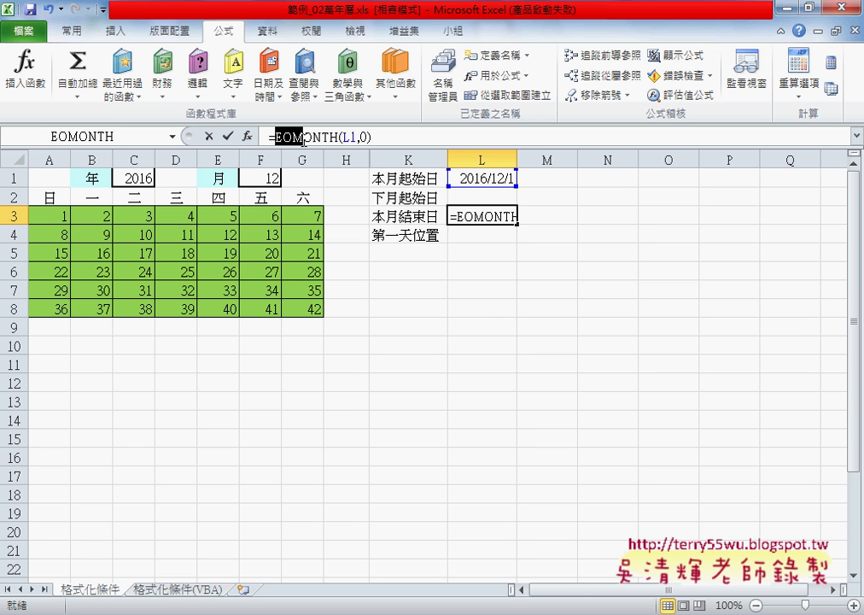
pyautogui.rightClick(345, 142)
pyautogui.click(355, 150)
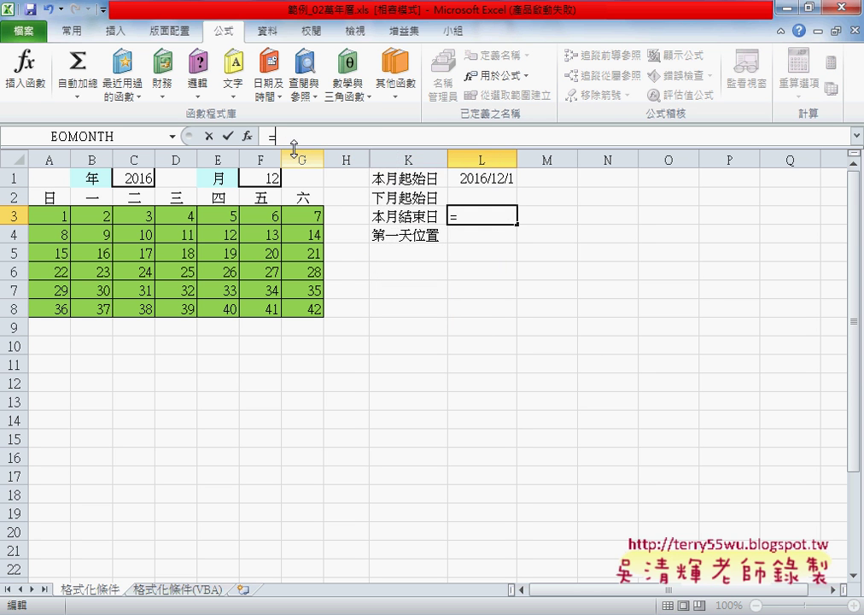
pyautogui.click(249, 137)
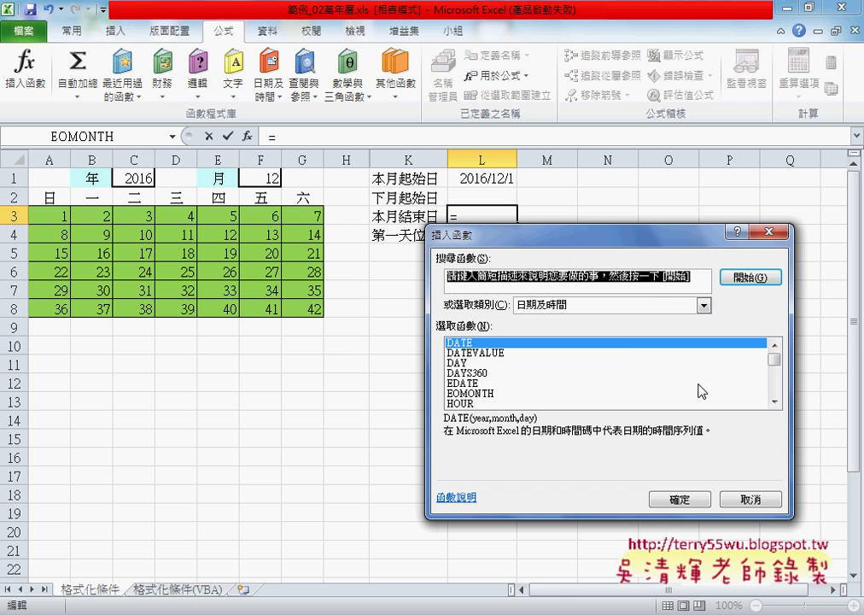
pyautogui.click(473, 363)
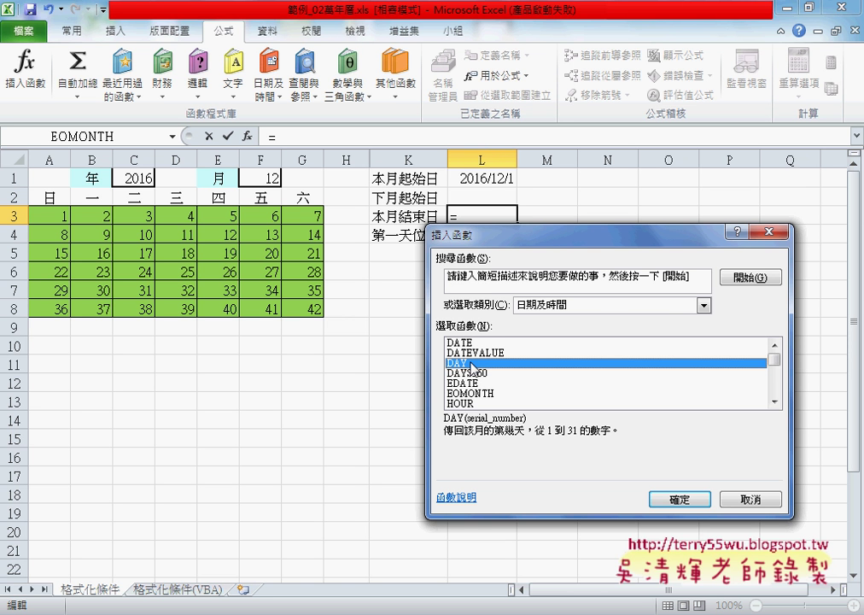
pyautogui.click(678, 499)
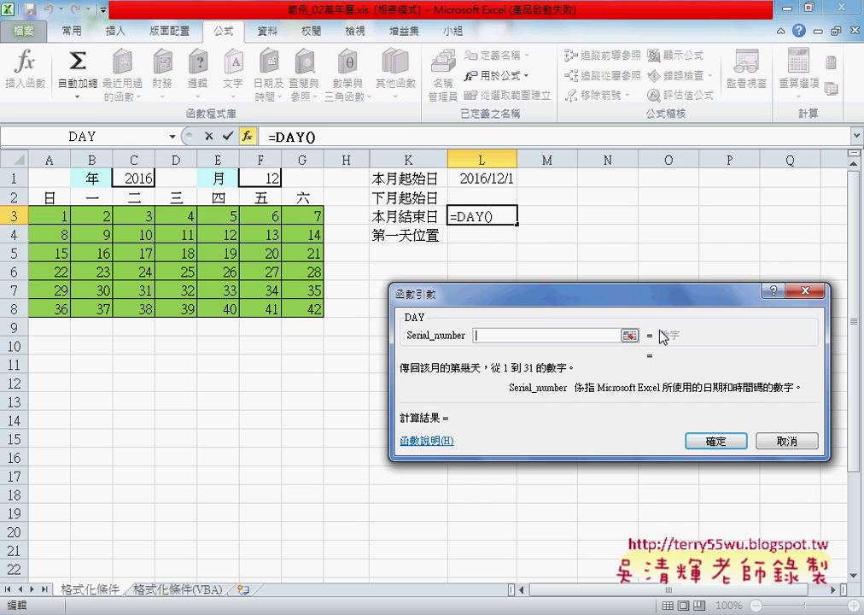
pyautogui.rightClick(543, 335)
pyautogui.click(555, 432)
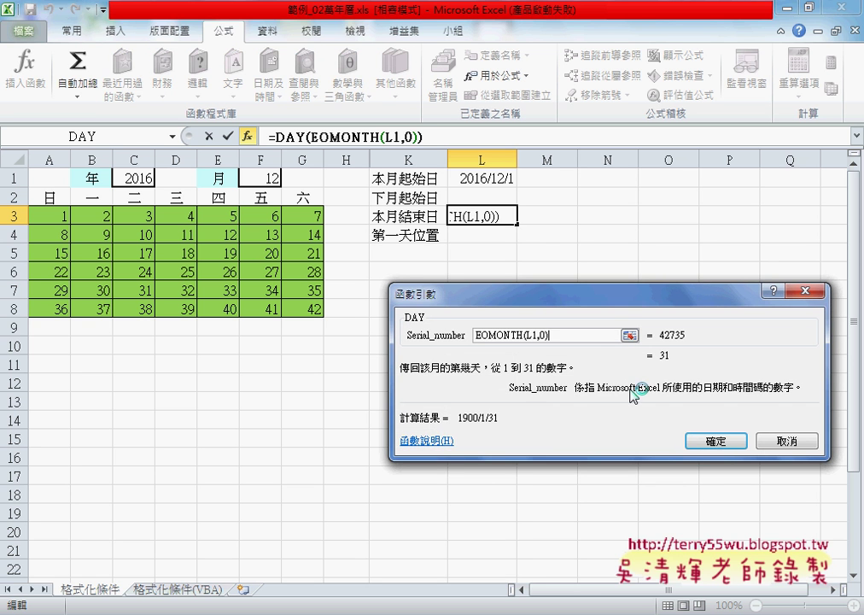
pyautogui.click(712, 439)
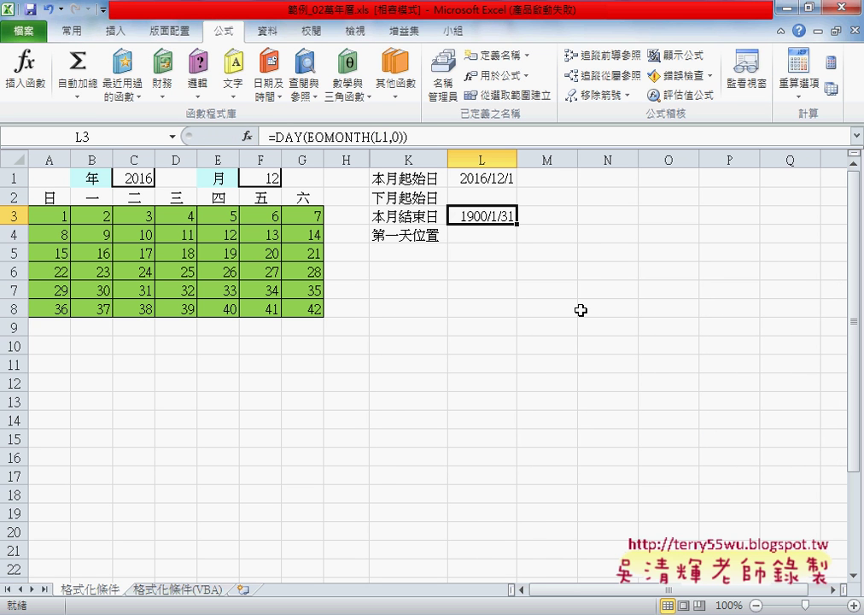
# Give L3 the General (通用格式) number format so it shows 31
pyautogui.rightClick(492, 216)
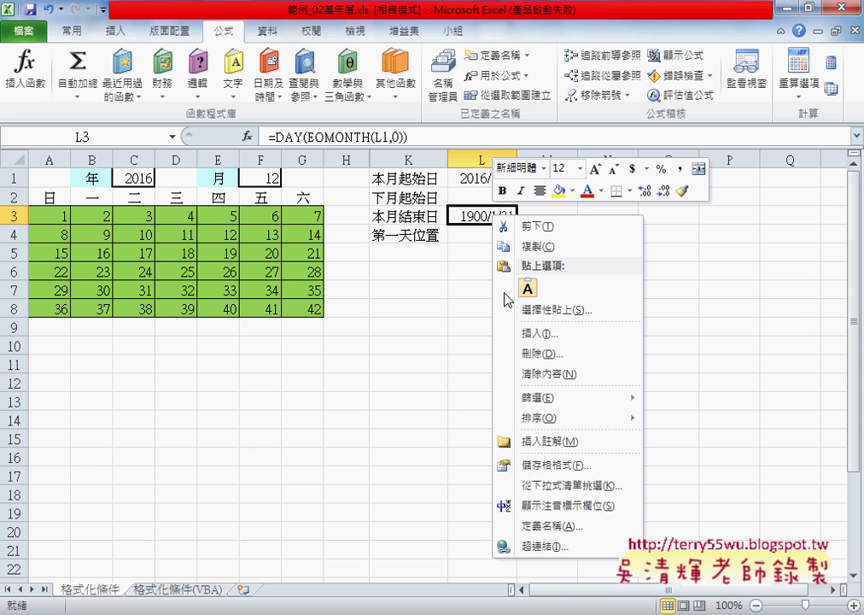
pyautogui.click(553, 468)
pyautogui.click(374, 321)
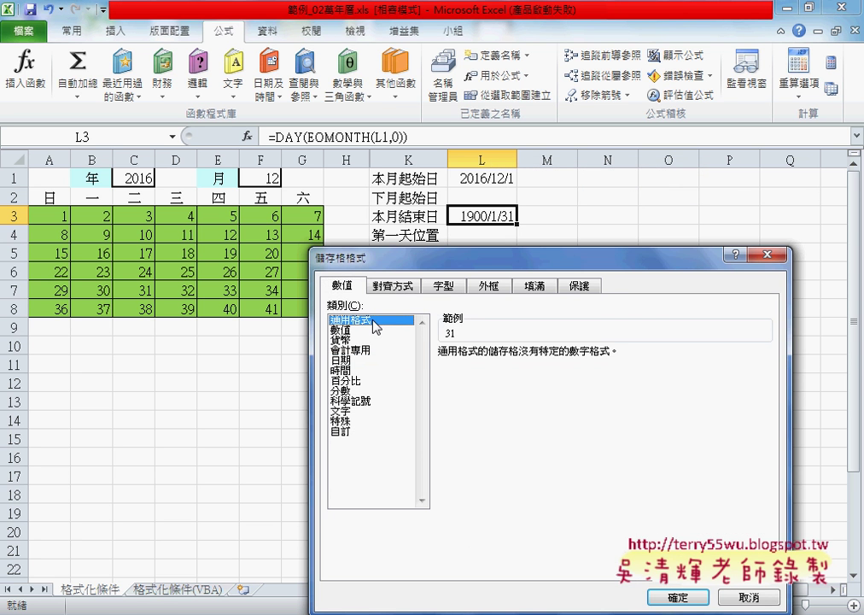
pyautogui.click(677, 597)
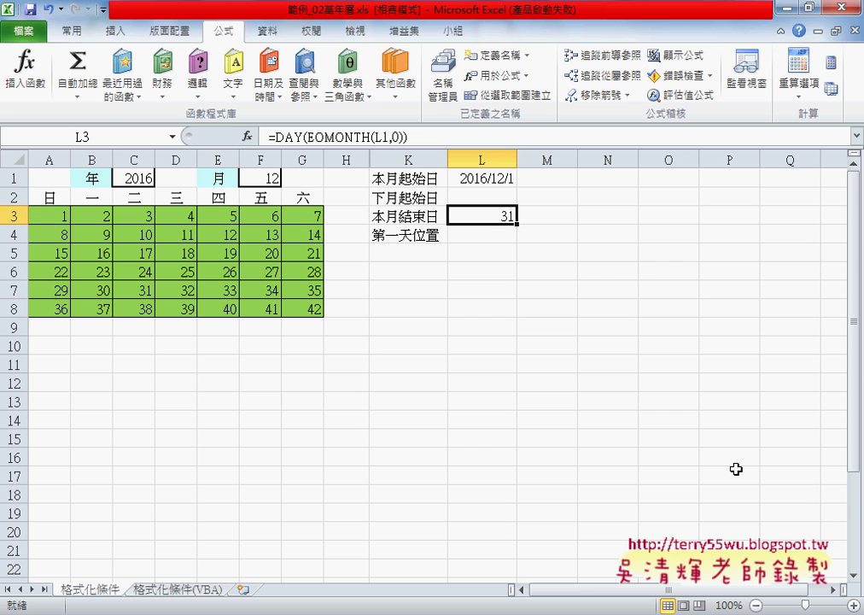
# Enter =WEEKDAY(L1) in L4, returning 5 as the month's first-day position
pyautogui.click(501, 233)
pyautogui.click(247, 136)
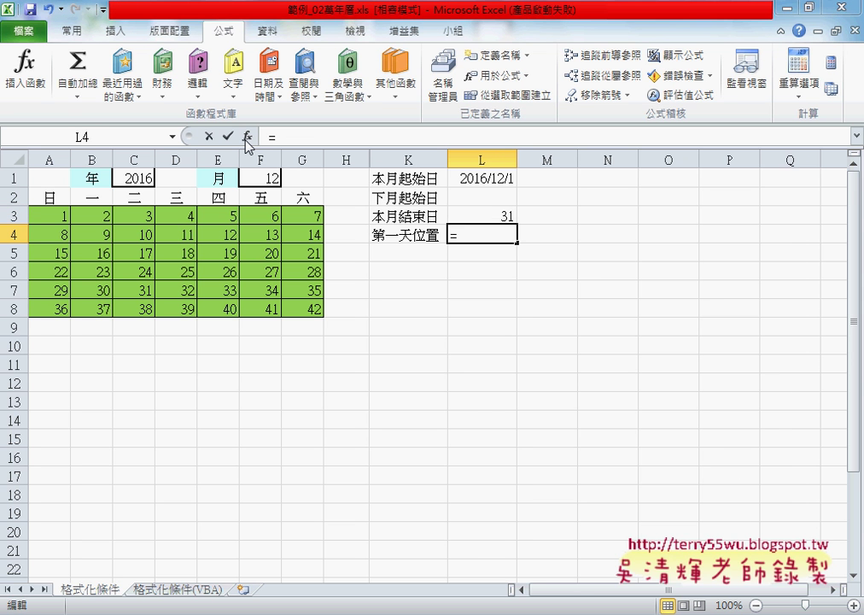
pyautogui.moveTo(774, 366); pyautogui.dragTo(775, 391)
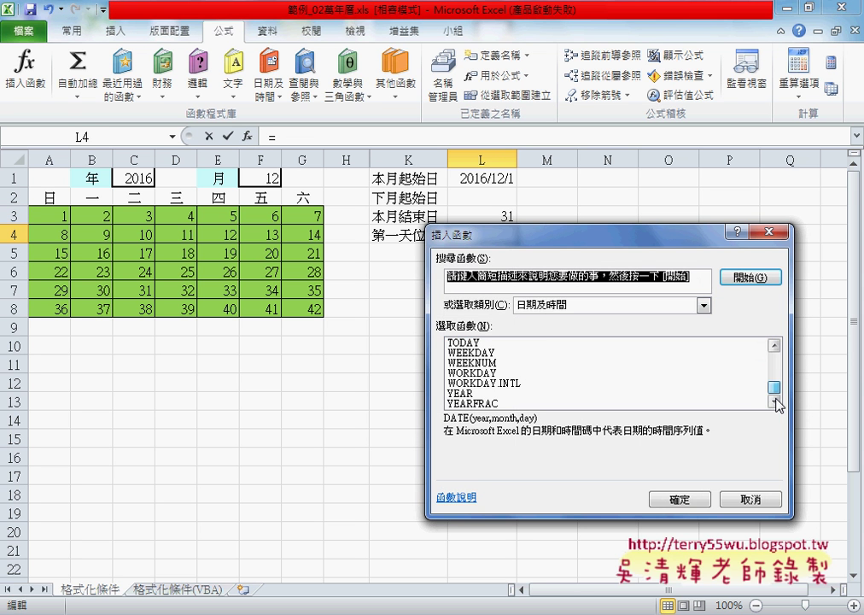
pyautogui.click(471, 352)
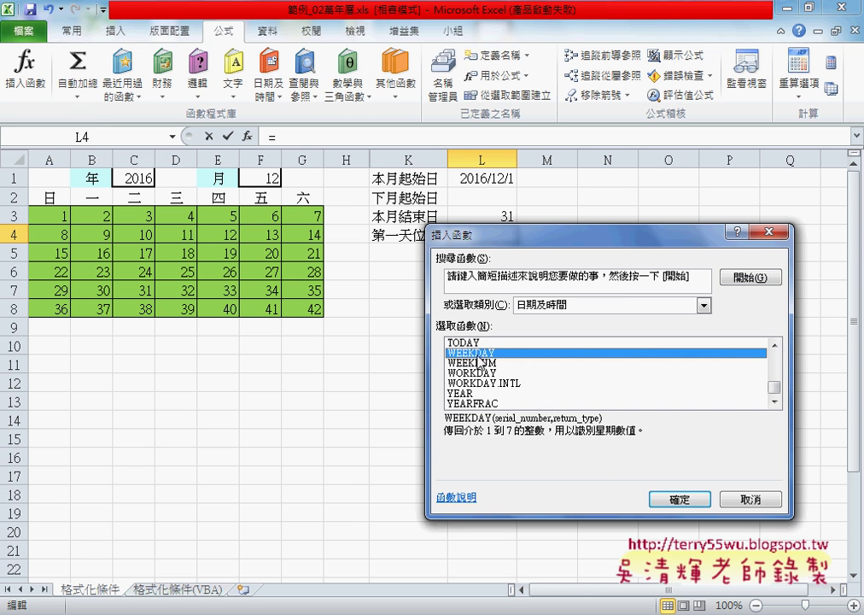
pyautogui.click(678, 498)
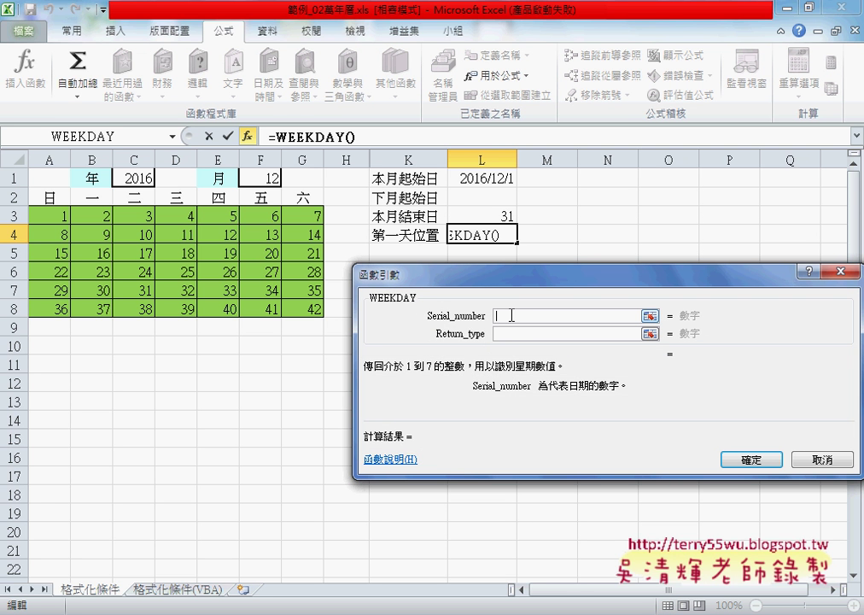
pyautogui.click(496, 178)
pyautogui.click(740, 460)
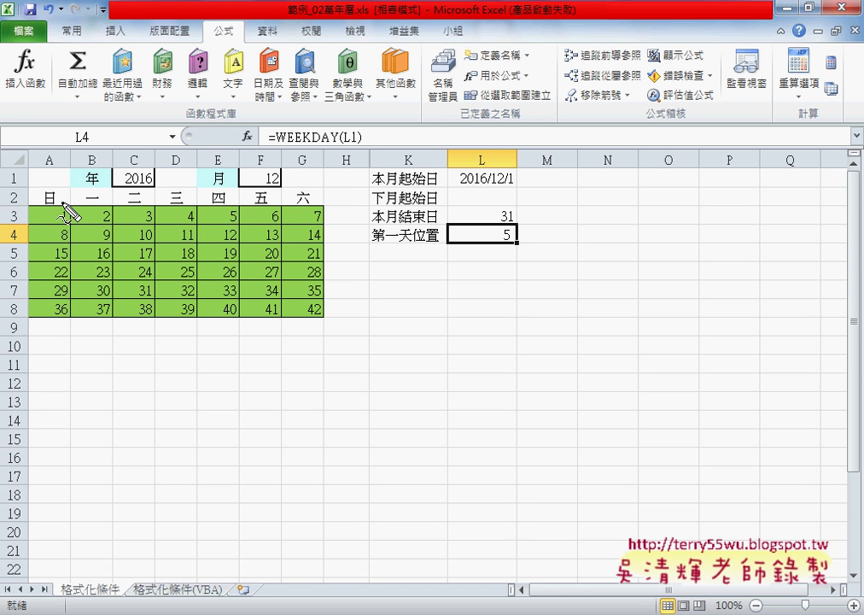
pyautogui.moveTo(49, 183); pyautogui.dragTo(57, 209)
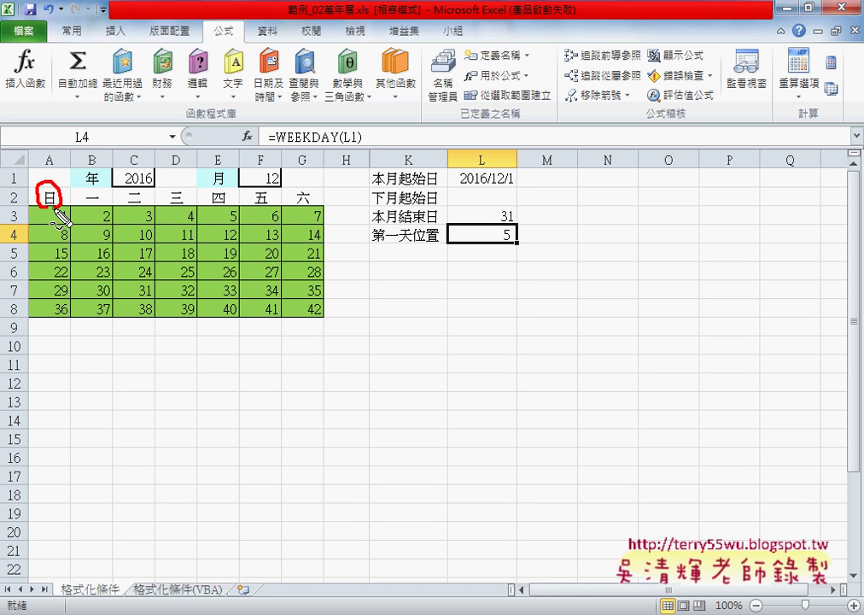
pyautogui.moveTo(501, 248)
pyautogui.mouseDown()
pyautogui.moveTo(513, 234)
pyautogui.moveTo(505, 249)
pyautogui.mouseUp()
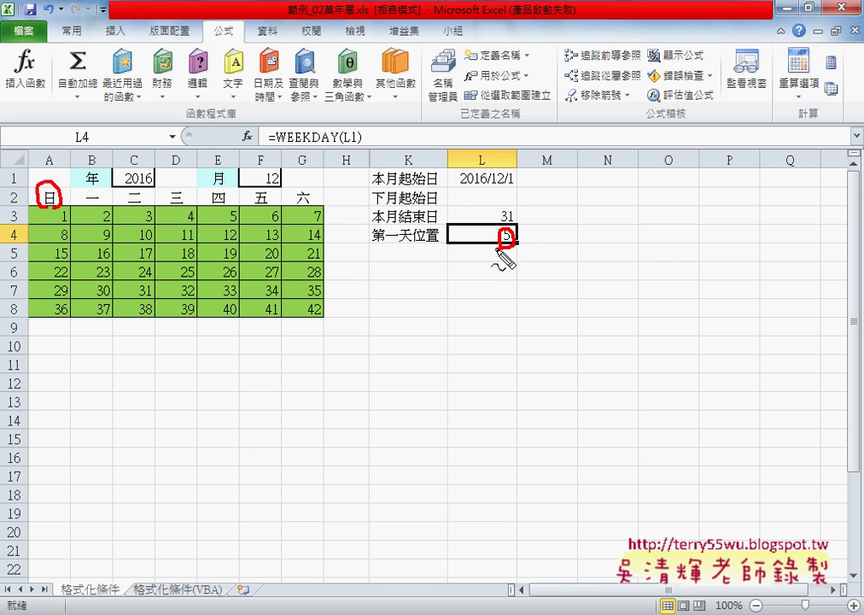
pyautogui.moveTo(229, 185)
pyautogui.mouseDown()
pyautogui.moveTo(231, 220)
pyautogui.moveTo(224, 215)
pyautogui.mouseUp()
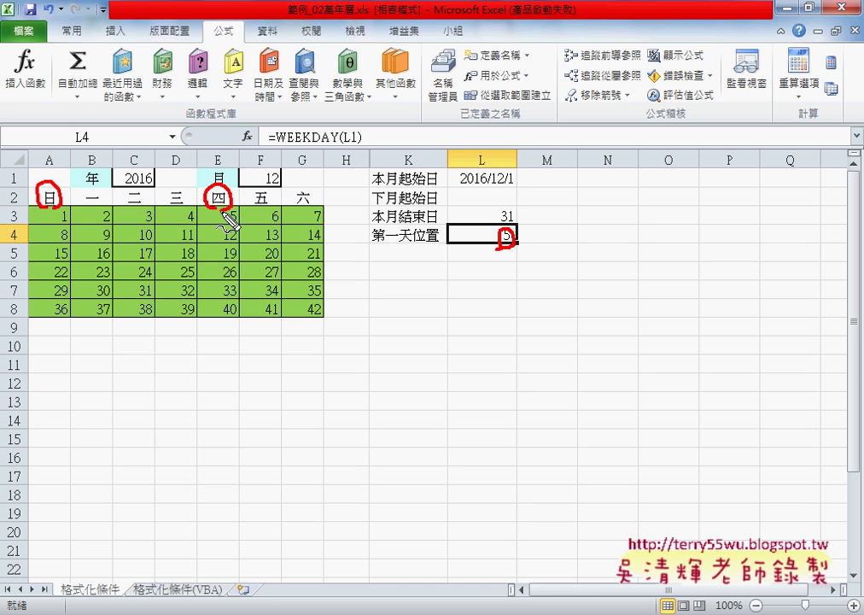
pyautogui.moveTo(59, 223); pyautogui.dragTo(67, 227)
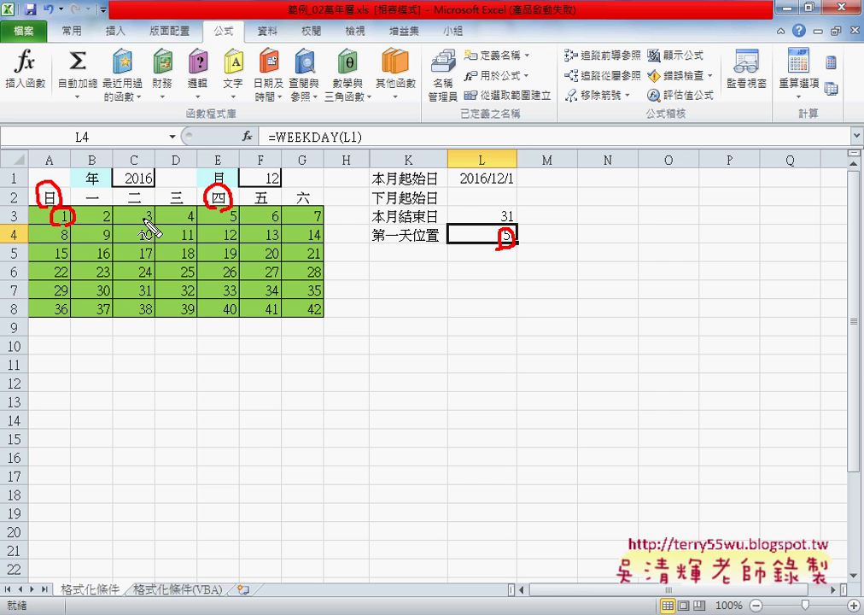
pyautogui.moveTo(235, 212); pyautogui.dragTo(222, 229)
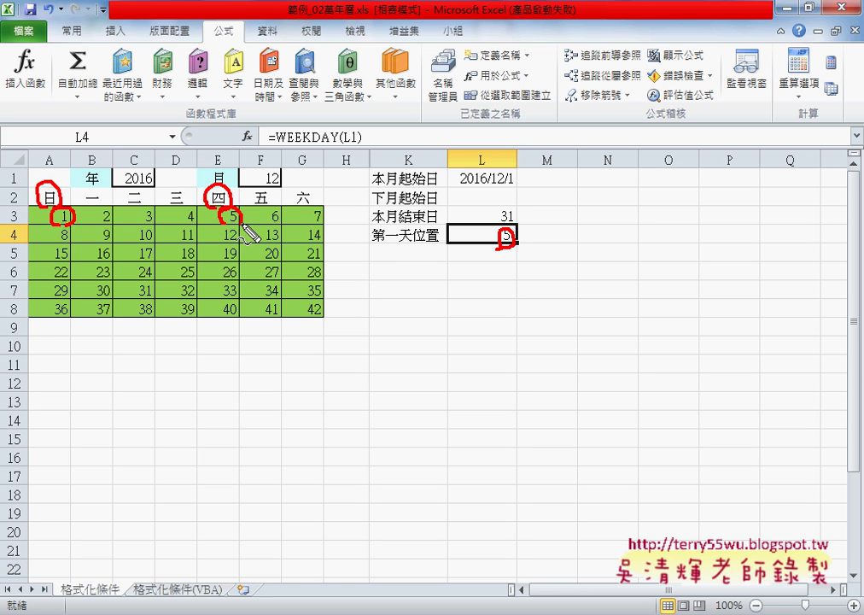
pyautogui.moveTo(502, 243); pyautogui.dragTo(498, 248)
pyautogui.moveTo(502, 231); pyautogui.dragTo(505, 245)
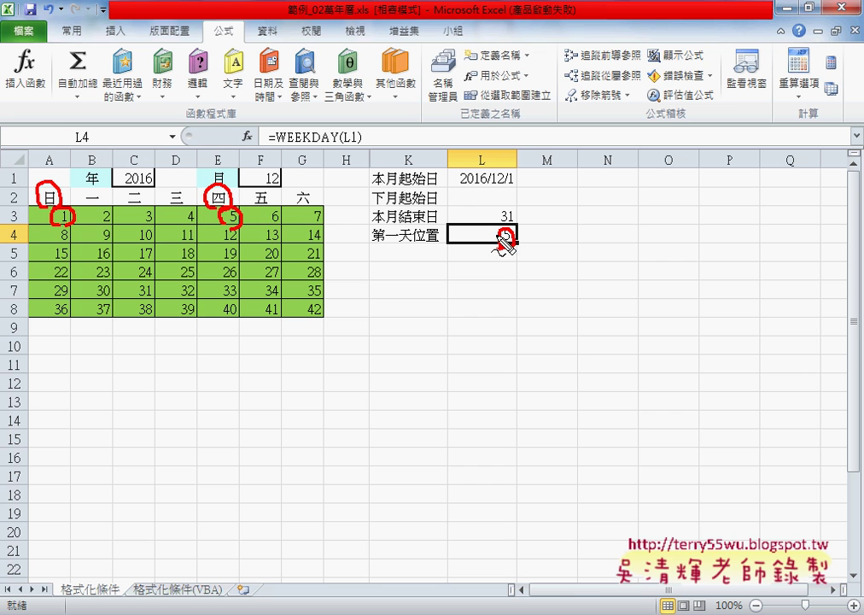
pyautogui.moveTo(92, 219)
pyautogui.mouseDown()
pyautogui.moveTo(196, 215)
pyautogui.moveTo(189, 224)
pyautogui.mouseUp()
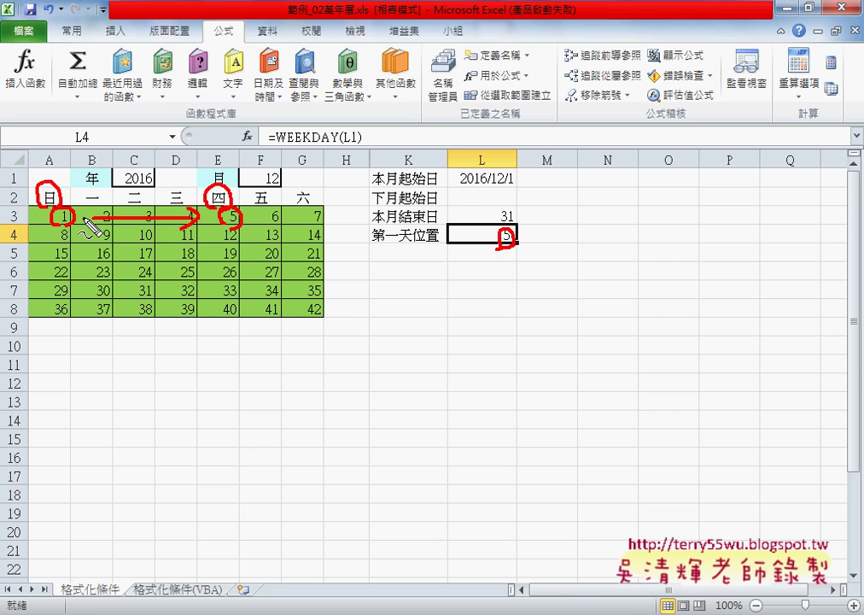
pyautogui.moveTo(287, 205); pyautogui.dragTo(271, 229)
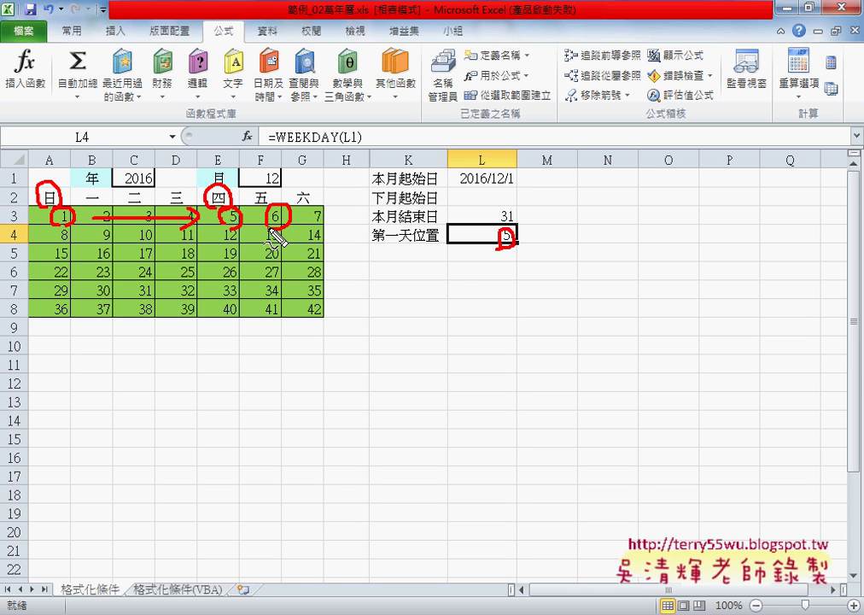
pyautogui.moveTo(495, 232); pyautogui.dragTo(499, 254)
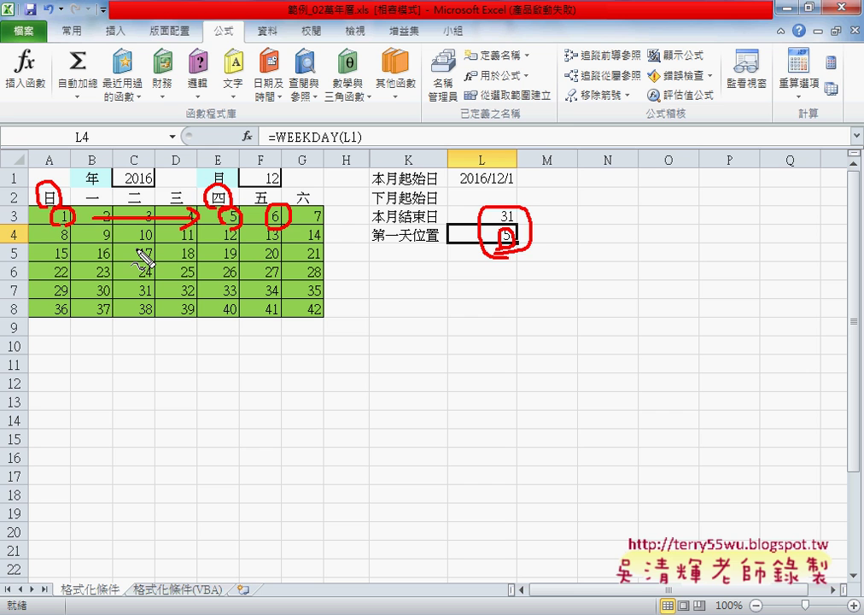
pyautogui.press('Escape')
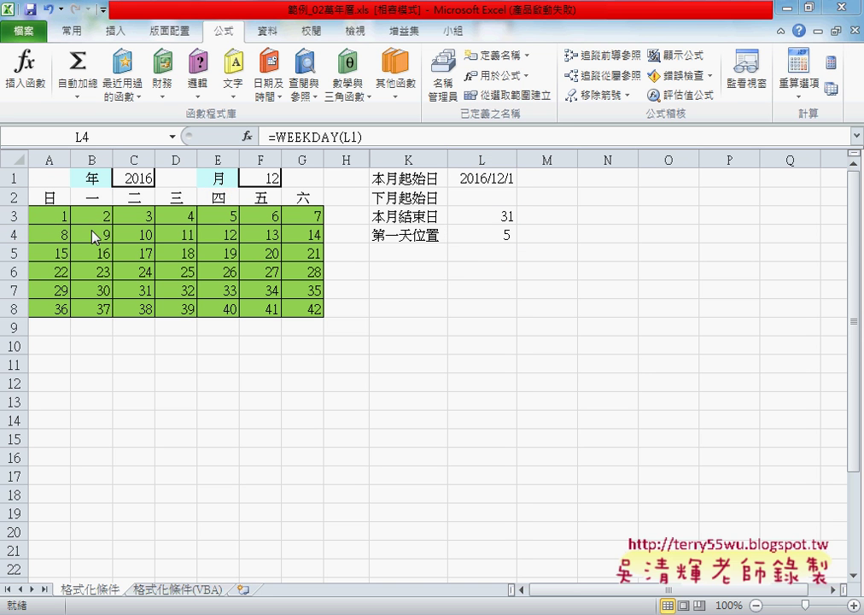
# Edit A3 to =COLUMN()-$L$4+1+(ROW()-3)*7 and fill it across A3:G8
pyautogui.click(61, 216)
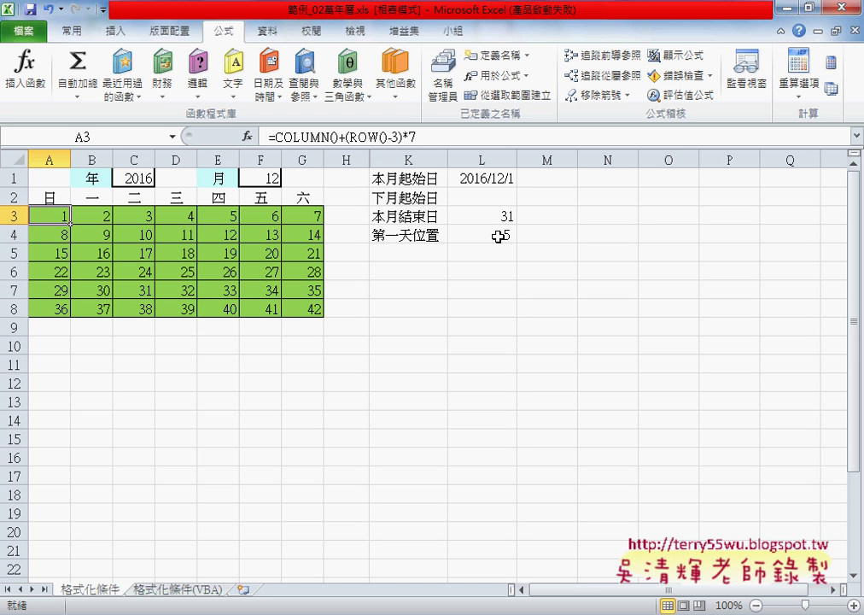
pyautogui.click(340, 136)
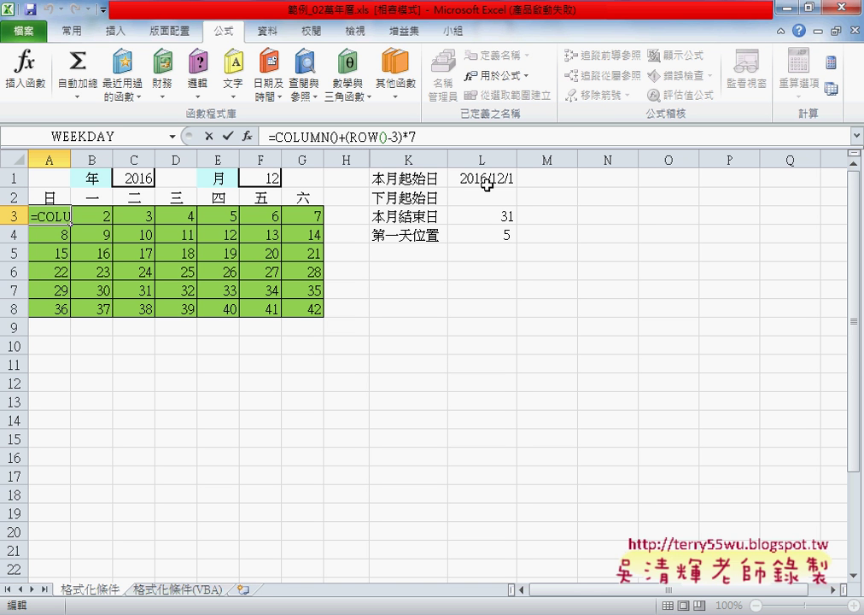
pyautogui.press('Right')
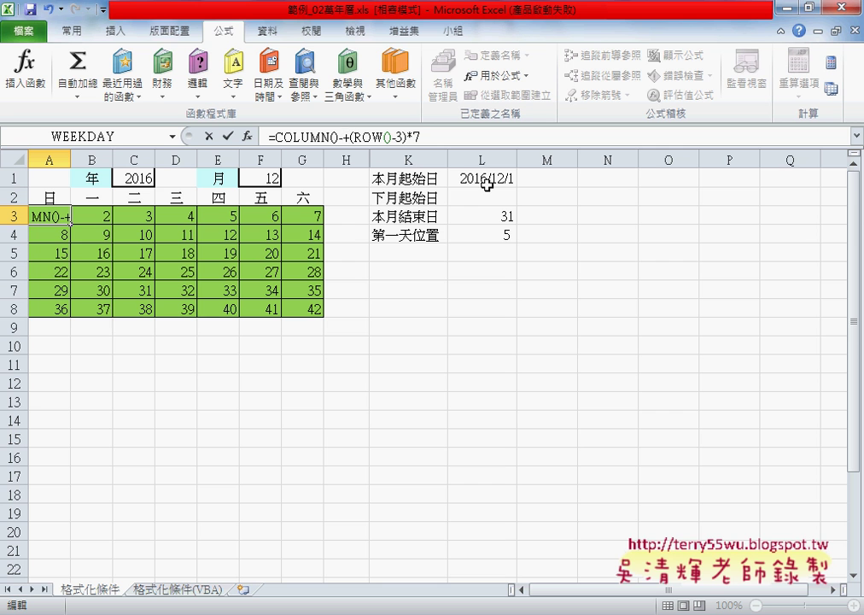
pyautogui.click(496, 239)
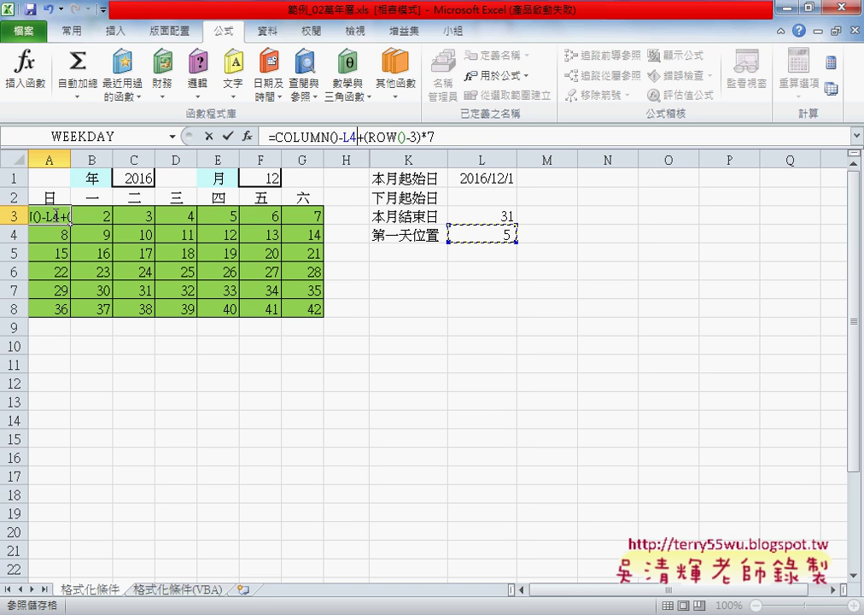
pyautogui.write('+1')
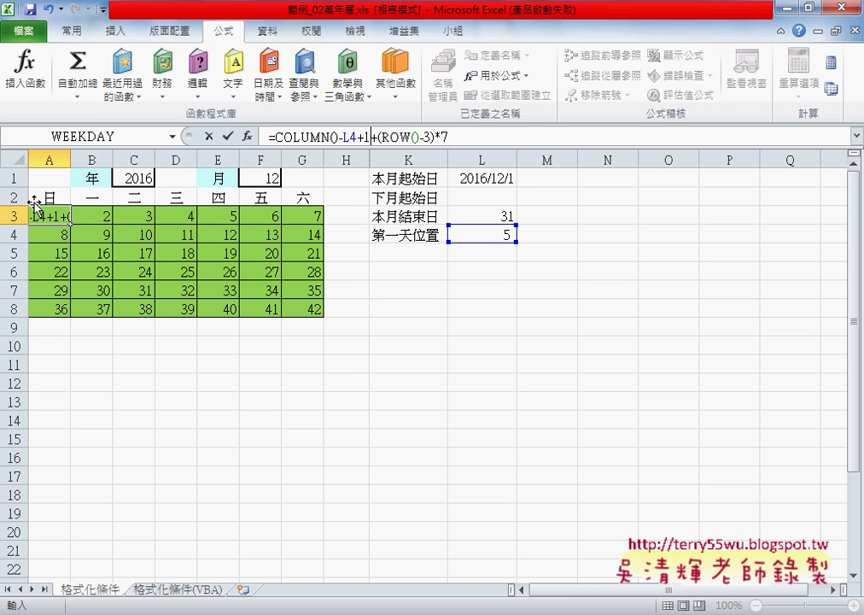
pyautogui.click(404, 138)
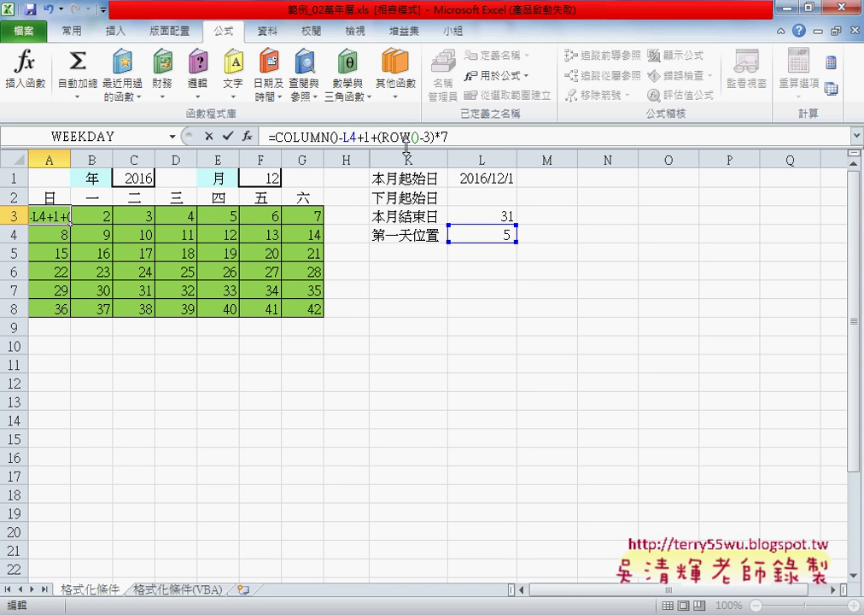
pyautogui.press('F4')
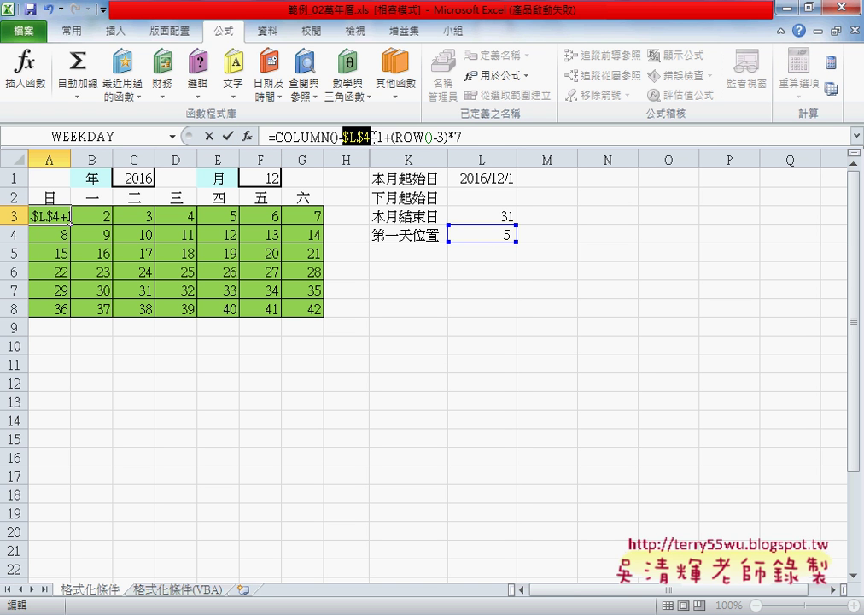
pyautogui.click(228, 137)
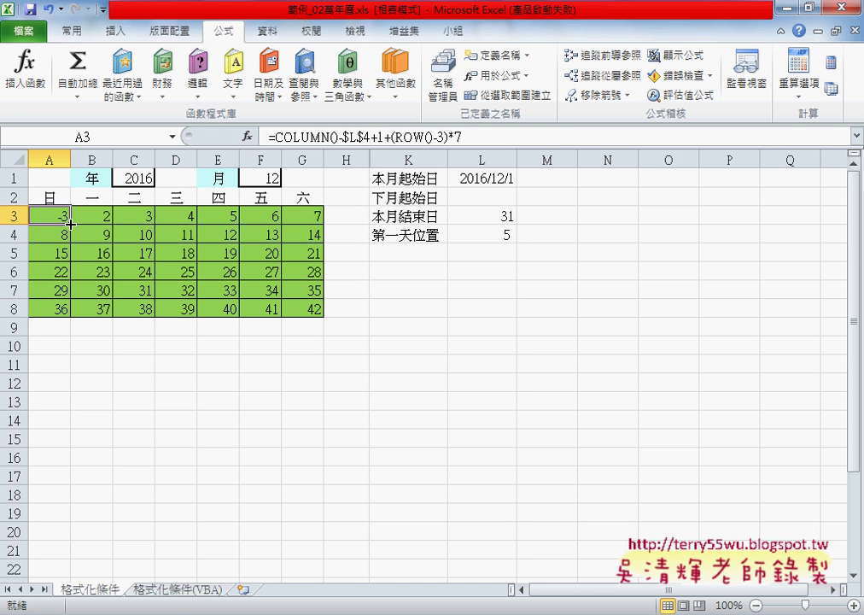
pyautogui.moveTo(71, 224)
pyautogui.mouseDown()
pyautogui.moveTo(316, 220)
pyautogui.moveTo(322, 316)
pyautogui.mouseUp()
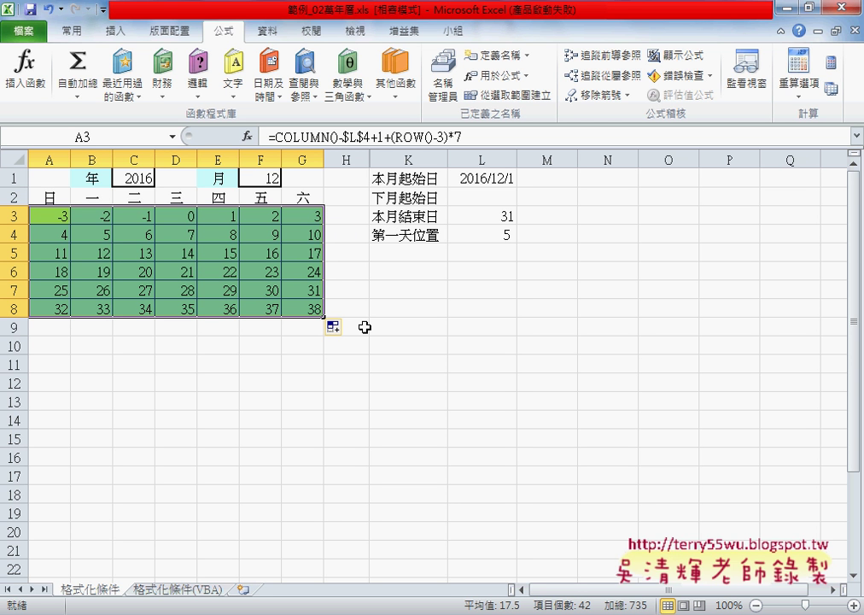
pyautogui.click(225, 213)
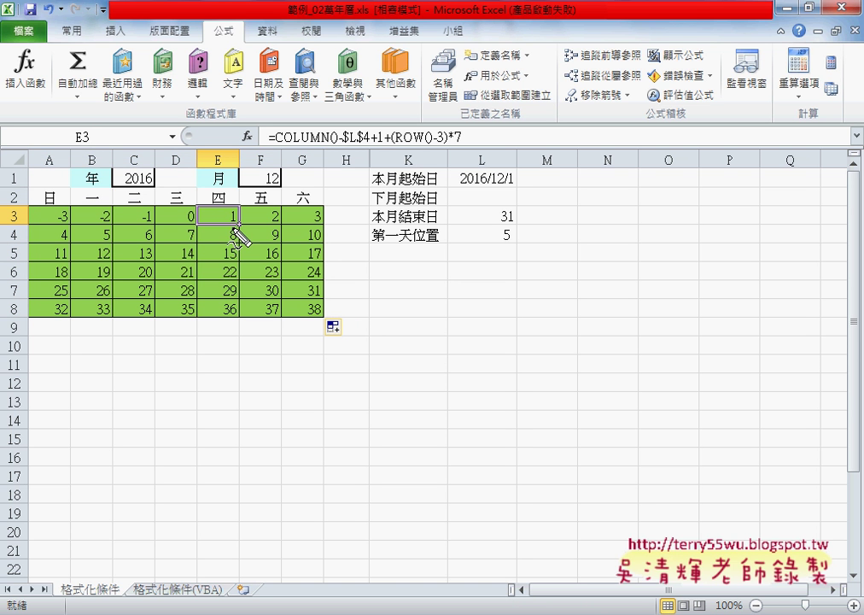
pyautogui.moveTo(224, 229); pyautogui.dragTo(230, 236)
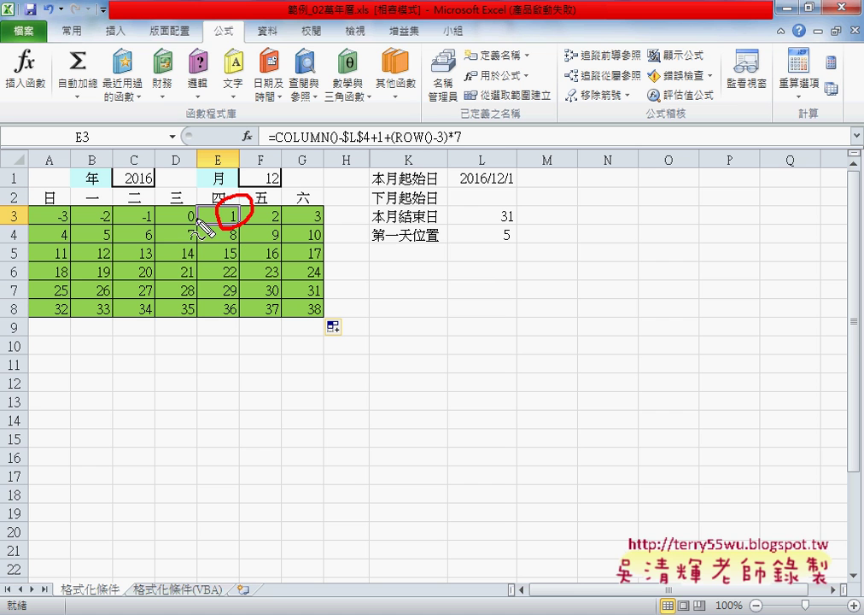
pyautogui.moveTo(199, 216); pyautogui.dragTo(38, 216)
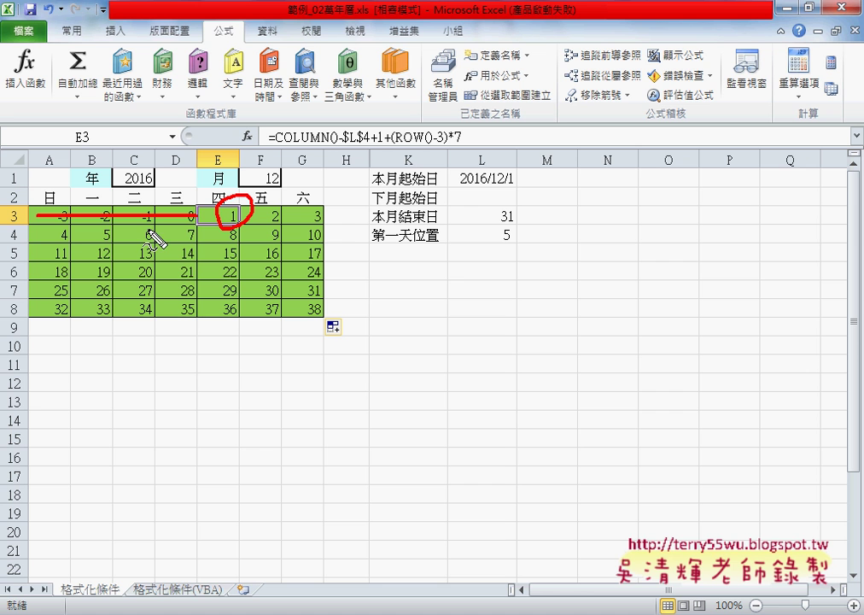
pyautogui.moveTo(222, 357)
pyautogui.mouseDown()
pyautogui.moveTo(226, 367)
pyautogui.moveTo(244, 365)
pyautogui.mouseUp()
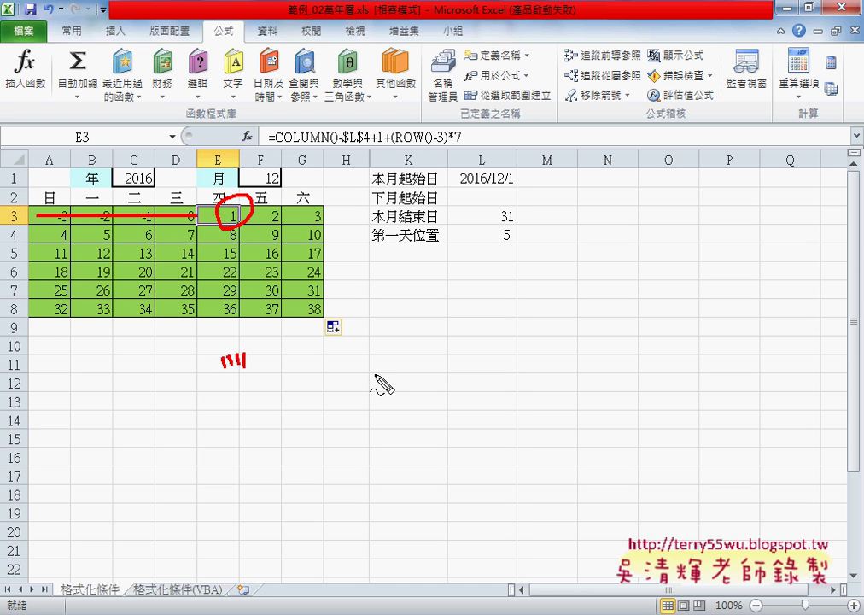
pyautogui.moveTo(497, 224); pyautogui.dragTo(515, 223)
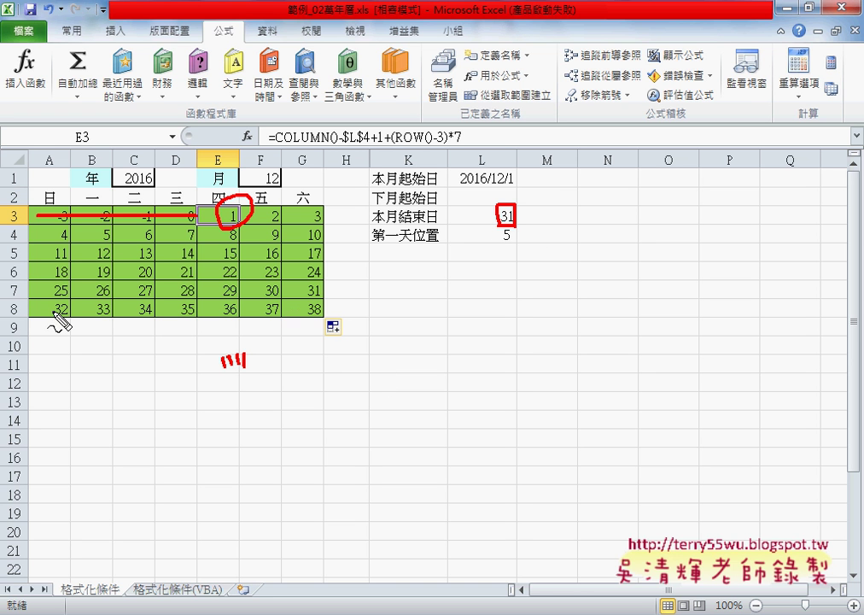
pyautogui.moveTo(58, 321)
pyautogui.mouseDown()
pyautogui.moveTo(78, 332)
pyautogui.moveTo(312, 311)
pyautogui.mouseUp()
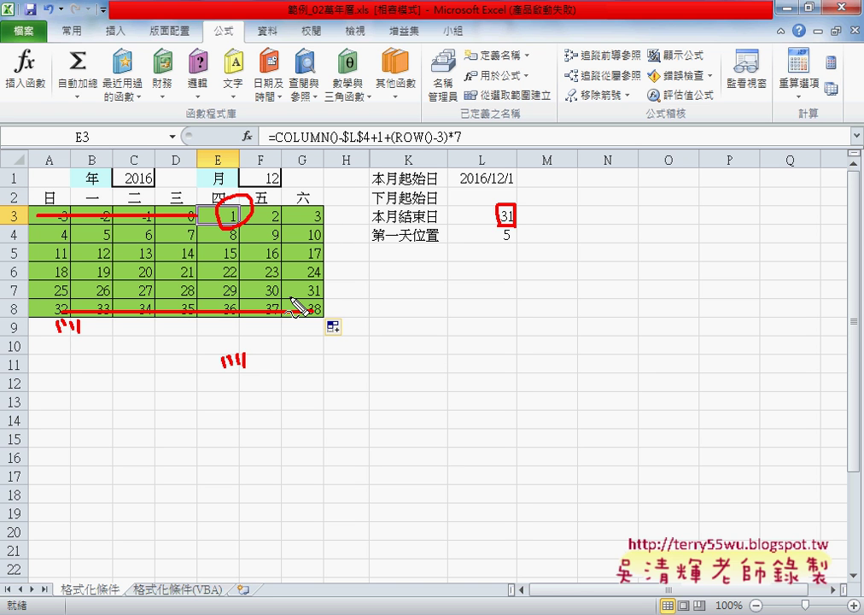
pyautogui.press('Escape')
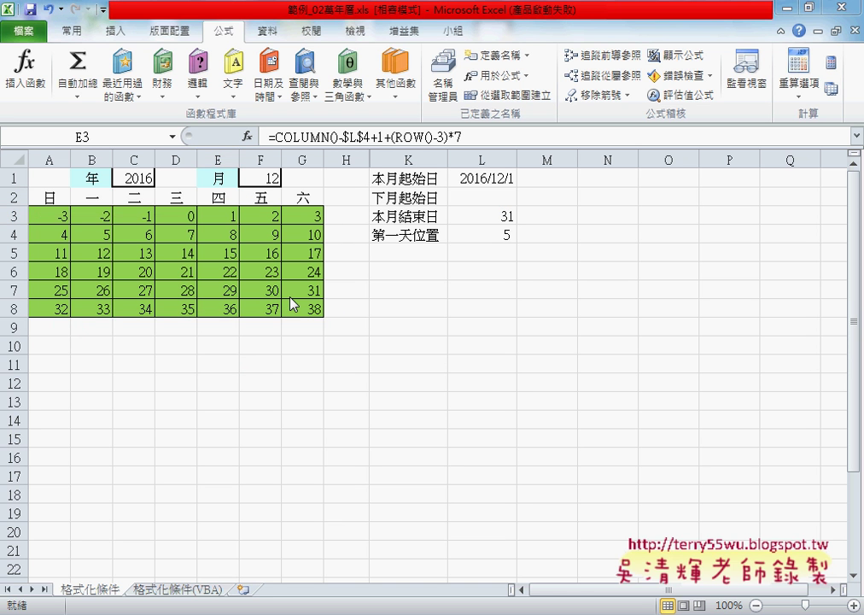
# Cut the day formula text out of A3's formula bar
pyautogui.click(54, 216)
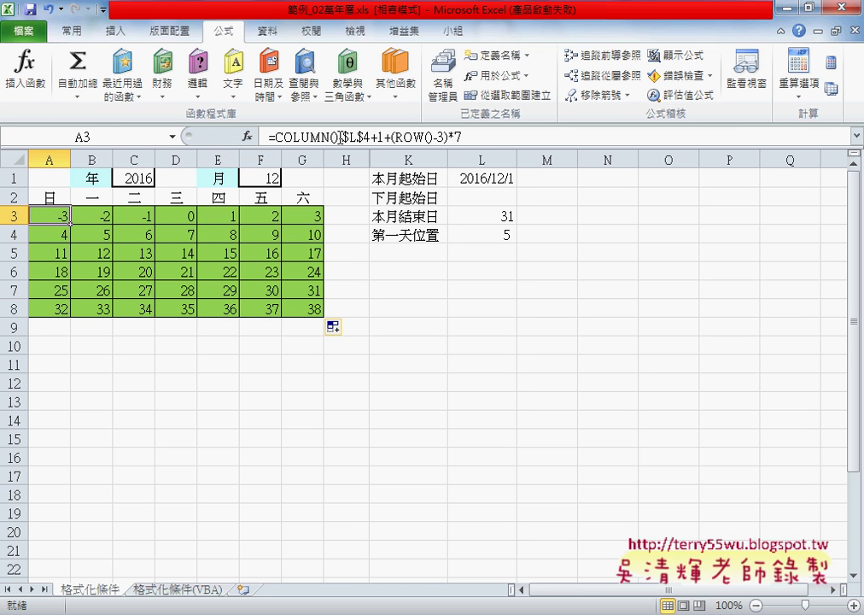
pyautogui.moveTo(384, 137); pyautogui.dragTo(339, 137)
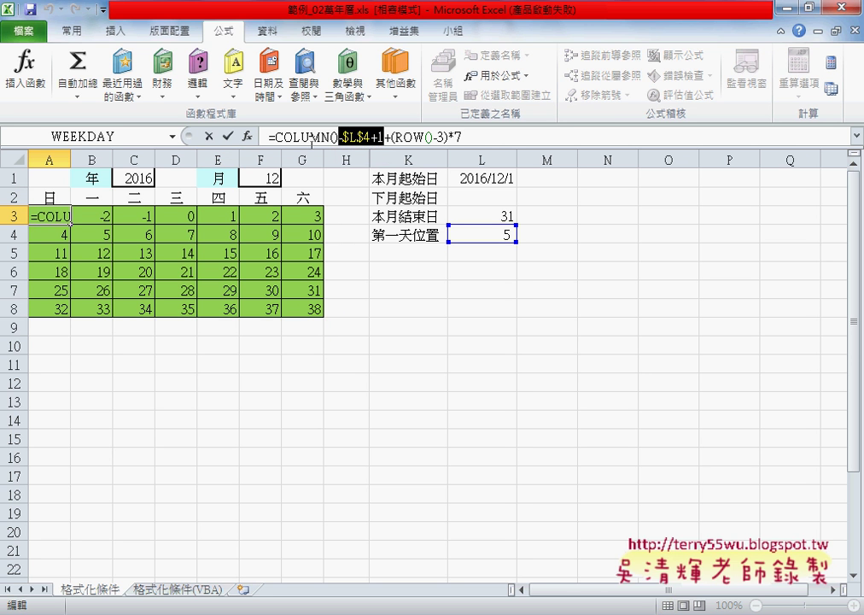
pyautogui.moveTo(274, 137); pyautogui.dragTo(511, 136)
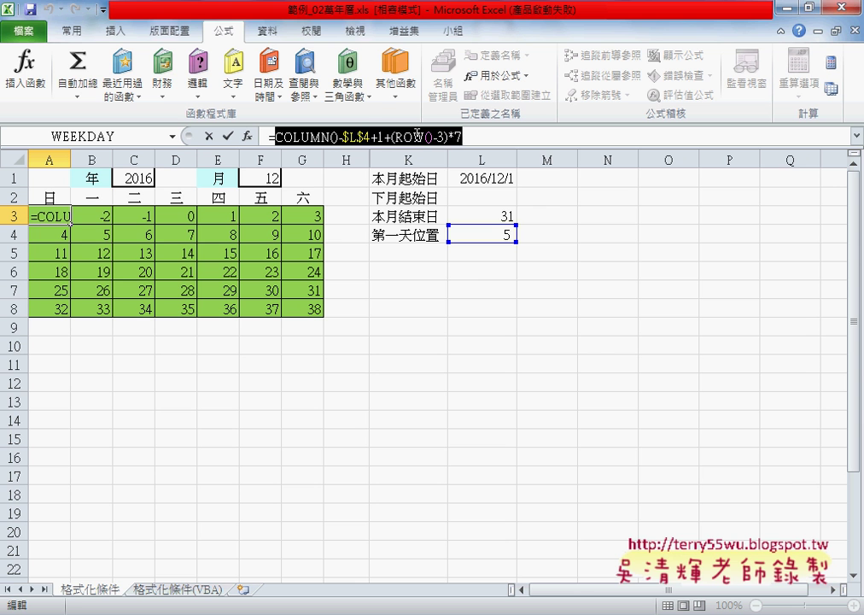
pyautogui.rightClick(419, 137)
pyautogui.click(434, 143)
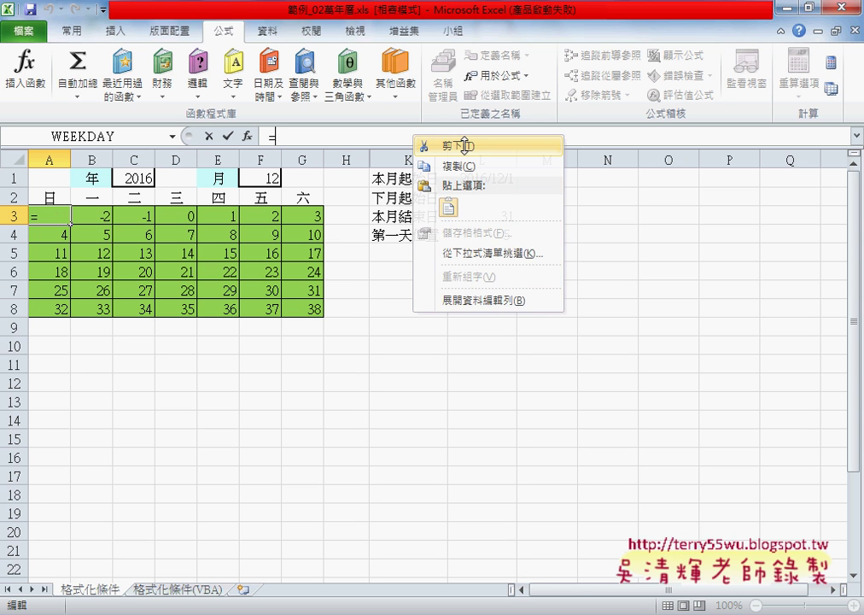
# Start an IF in A3, cancel it to keep the day formula, and open F1's month dropdown
pyautogui.click(247, 137)
pyautogui.click(704, 305)
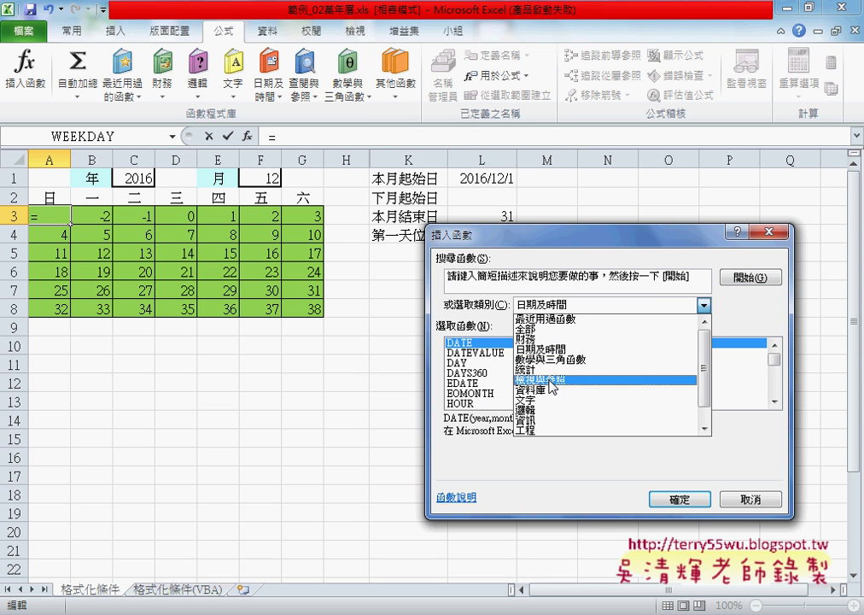
pyautogui.click(551, 410)
pyautogui.click(459, 364)
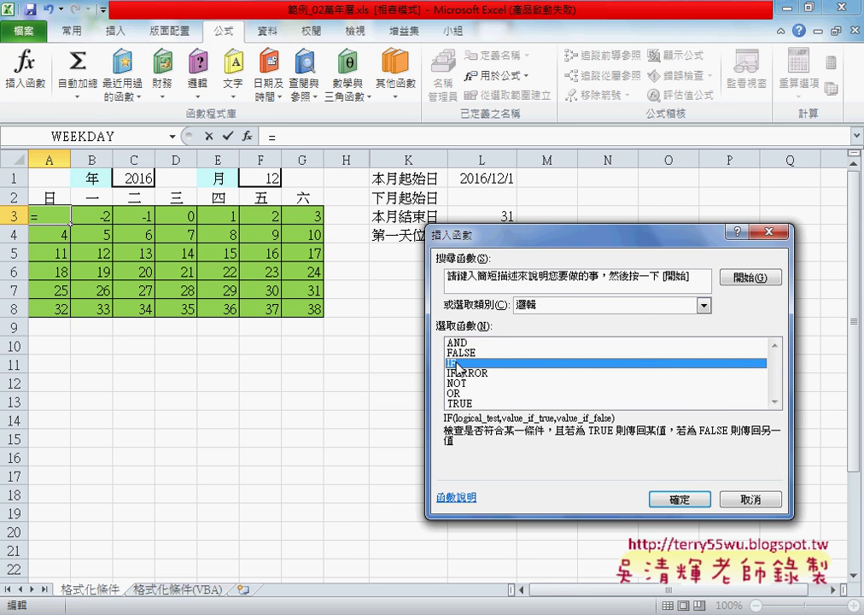
pyautogui.doubleClick(458, 367)
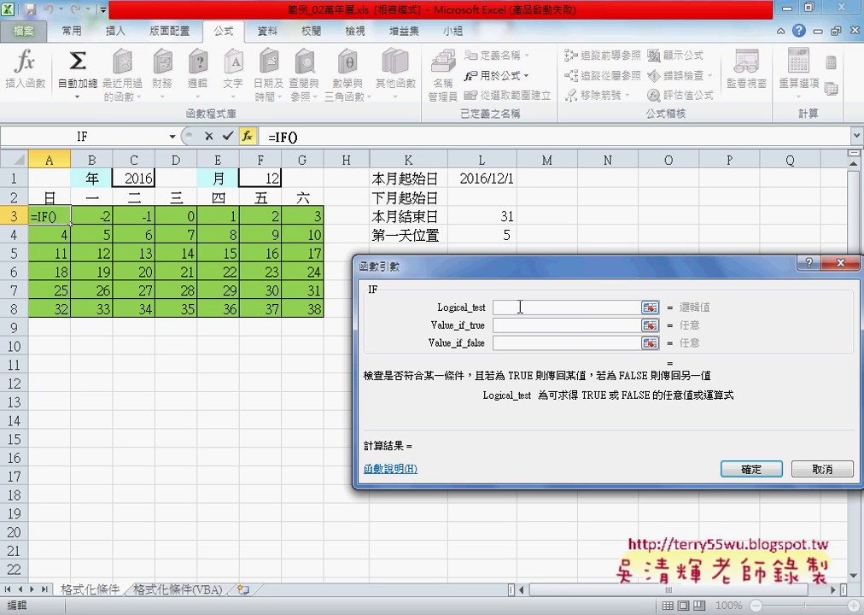
pyautogui.rightClick(520, 307)
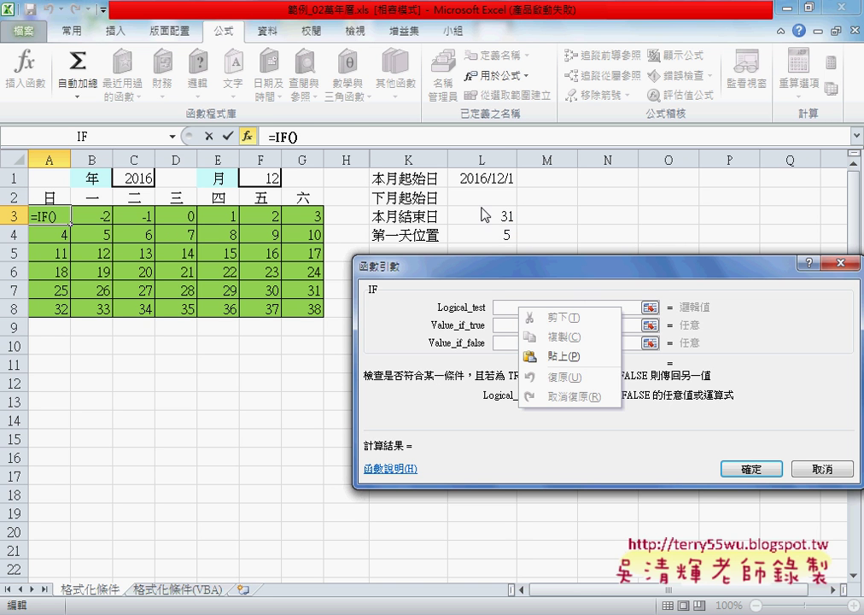
pyautogui.click(825, 469)
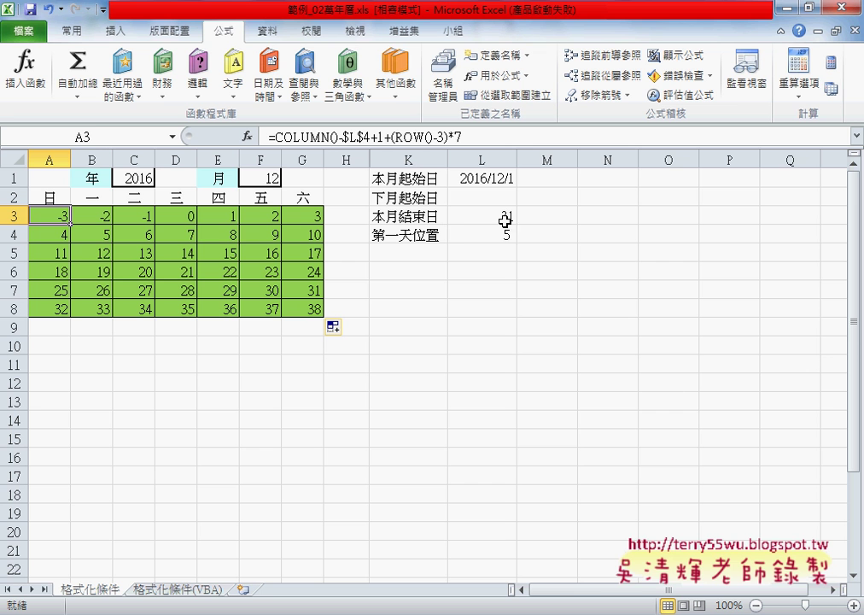
pyautogui.click(280, 178)
pyautogui.click(290, 178)
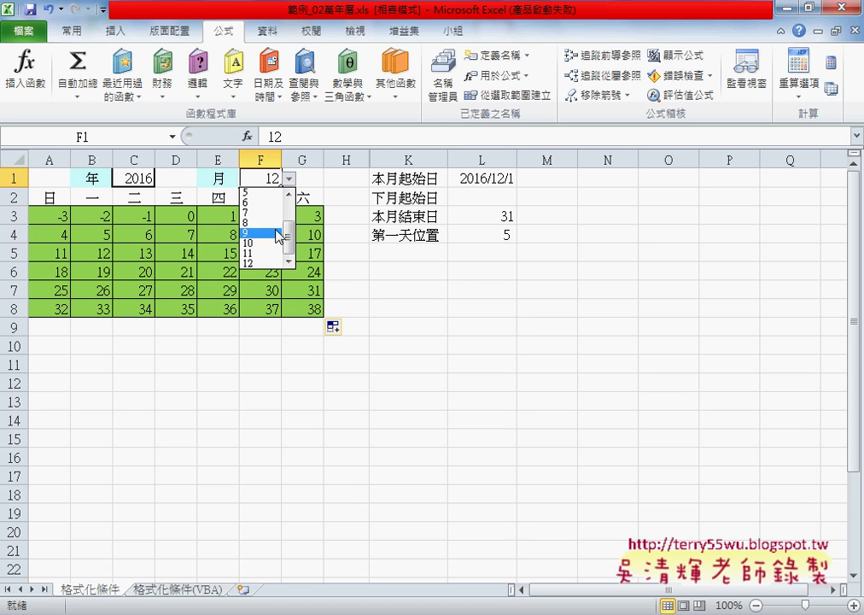
# Switch the month in F1 to 11 and then to 2 to watch the calendar recalculate
pyautogui.click(271, 252)
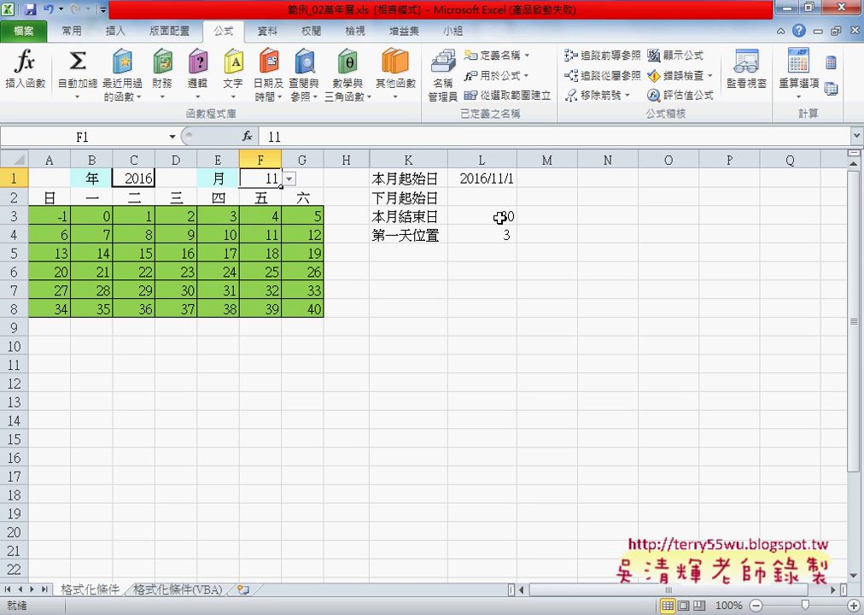
pyautogui.click(290, 178)
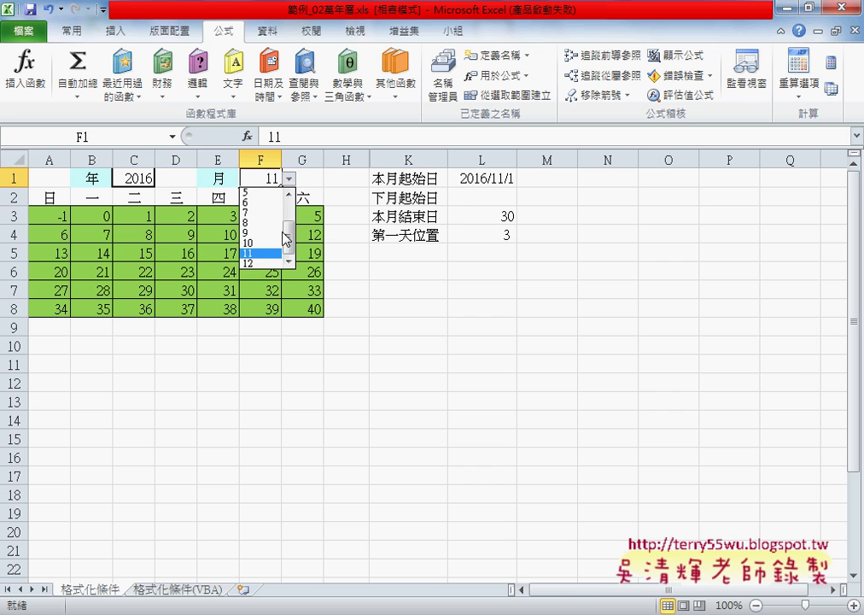
pyautogui.click(289, 209)
pyautogui.click(263, 201)
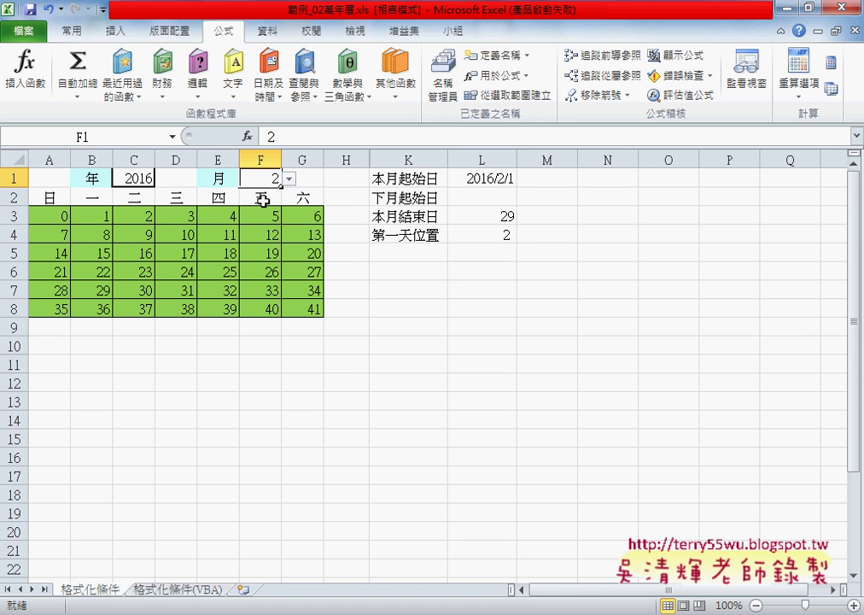
# Inspect the start-date formula in L1, the end-day formula in L3, and A3's day formula
pyautogui.click(480, 180)
pyautogui.click(499, 218)
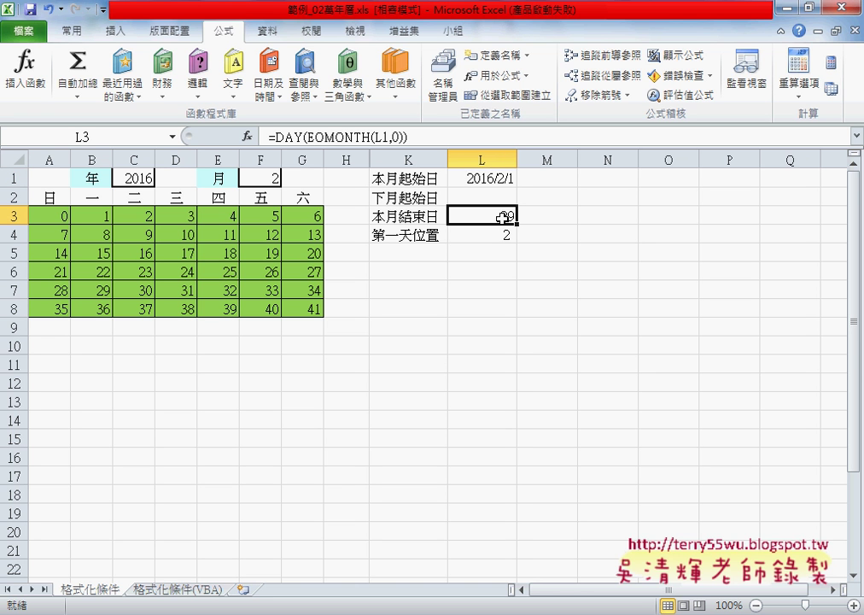
pyautogui.click(501, 179)
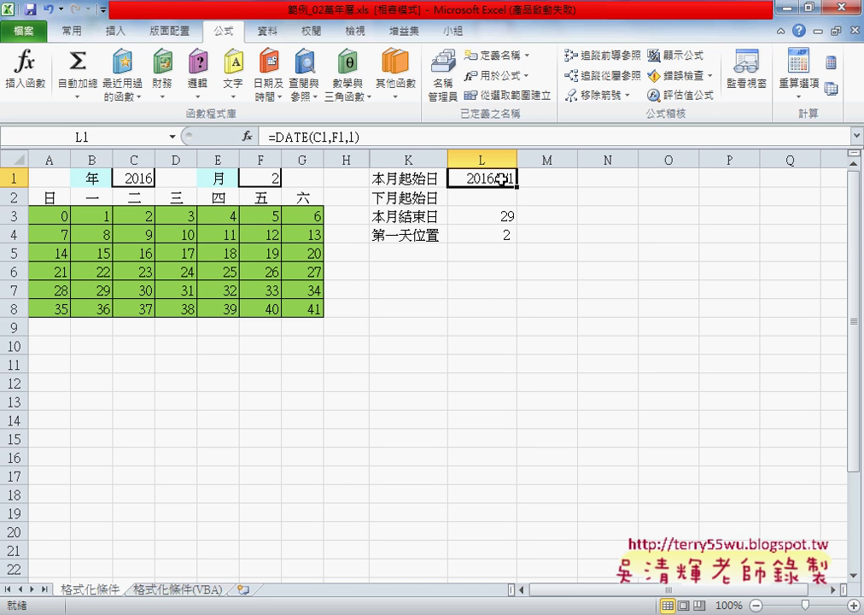
pyautogui.click(507, 216)
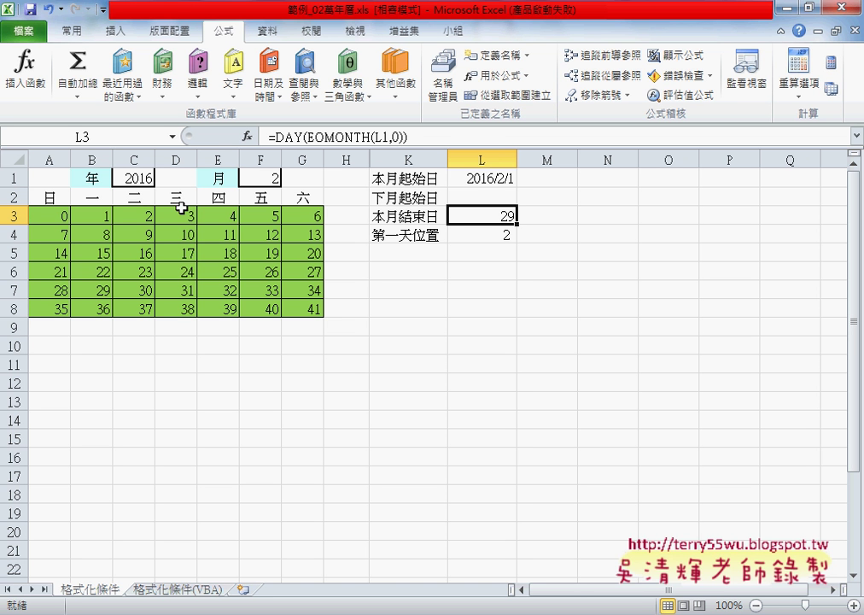
pyautogui.click(61, 216)
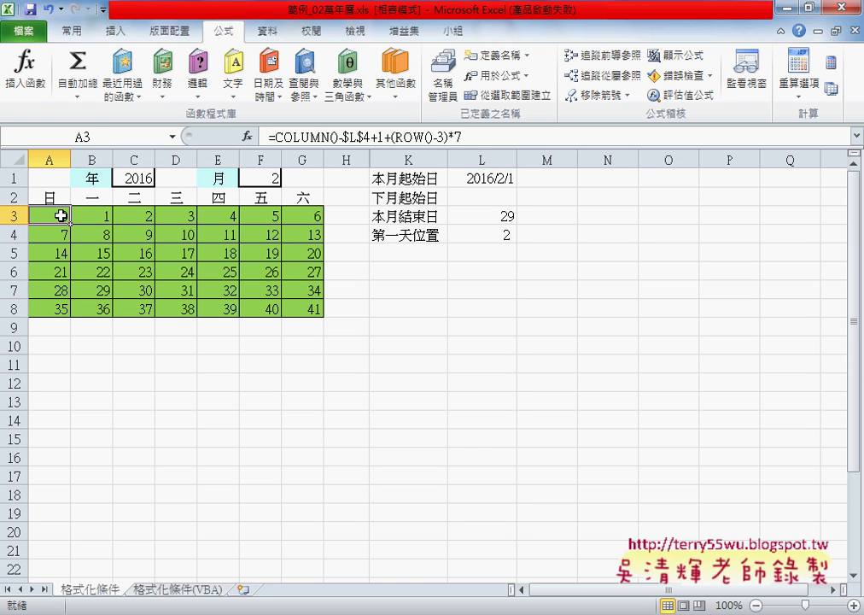
# Set the month in F1 back to 12
pyautogui.click(259, 179)
pyautogui.click(290, 178)
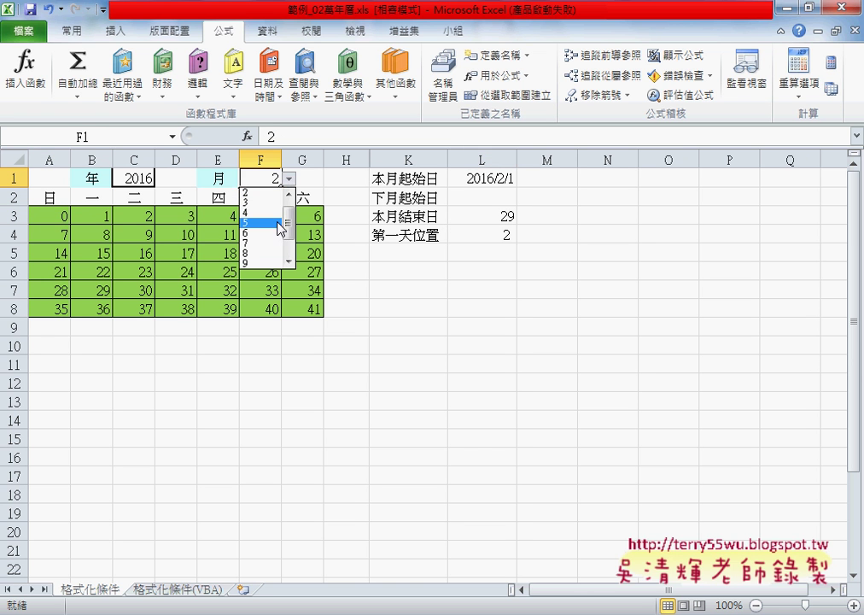
pyautogui.scroll(-3, 257, 257)
pyautogui.click(257, 258)
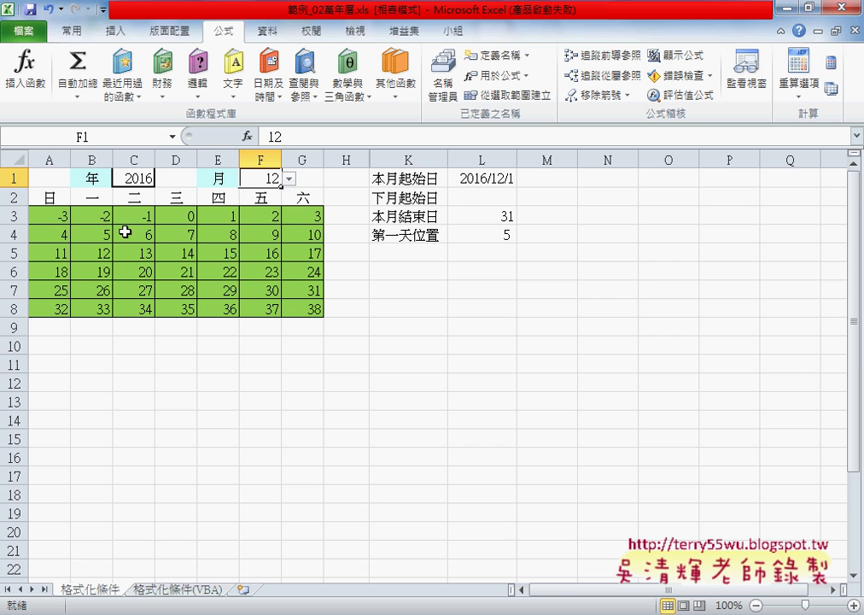
# Cut A3's day formula text after the equals sign, leaving only "="
pyautogui.click(56, 216)
pyautogui.moveTo(274, 136); pyautogui.dragTo(461, 137)
pyautogui.rightClick(424, 139)
pyautogui.click(461, 147)
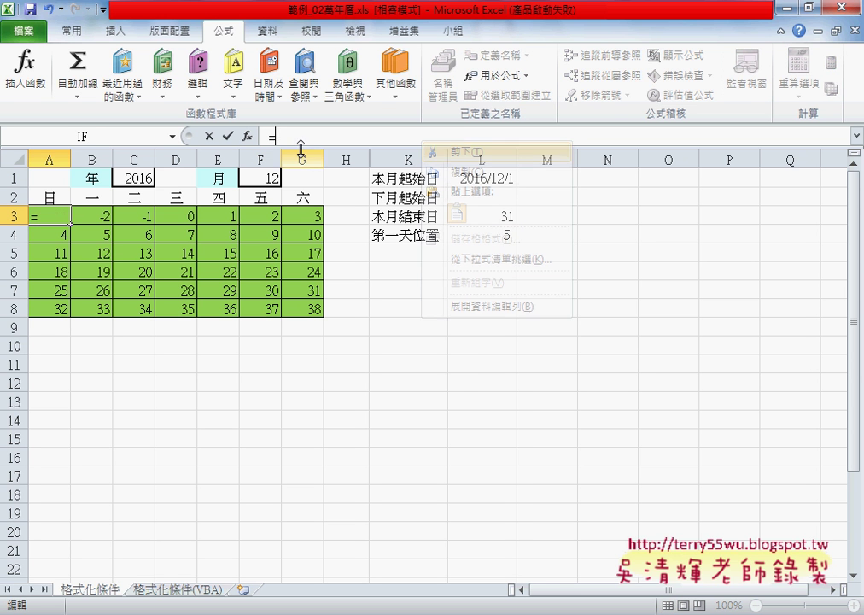
# Insert an IF function into A3 from the function picker
pyautogui.click(247, 136)
pyautogui.click(457, 363)
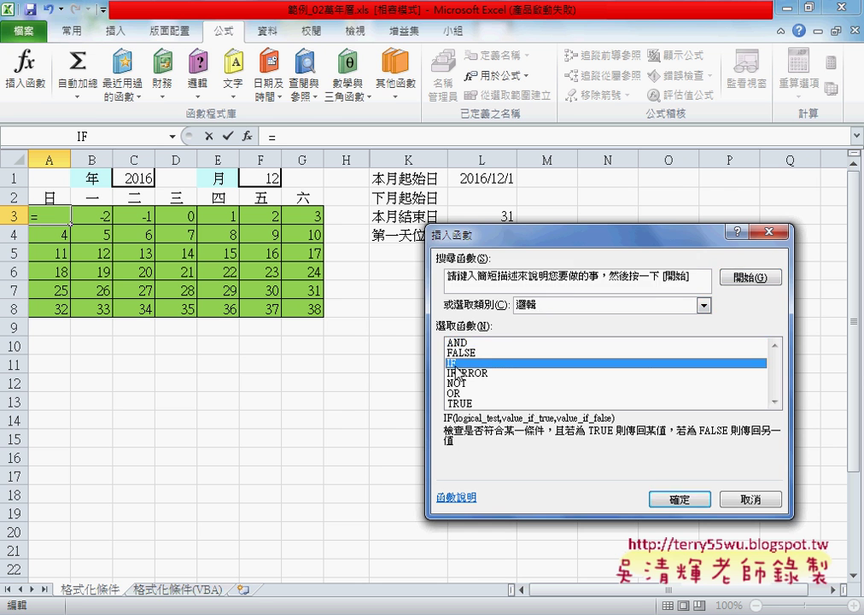
pyautogui.doubleClick(459, 372)
pyautogui.moveTo(517, 265); pyautogui.dragTo(464, 205)
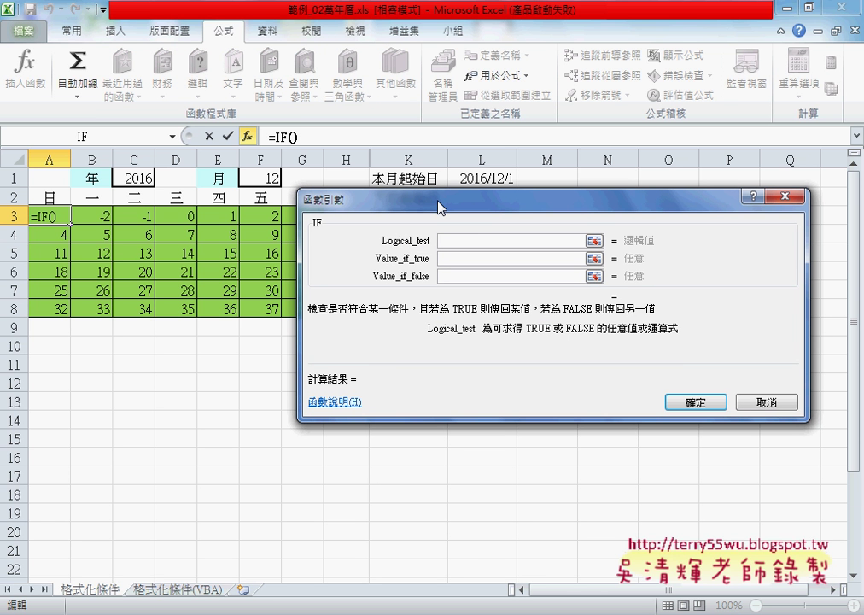
# Enter the logical test or(COLUMN()-$L$4+1+(ROW()-3)*7<1, same expression >$L$3)
pyautogui.write('o')
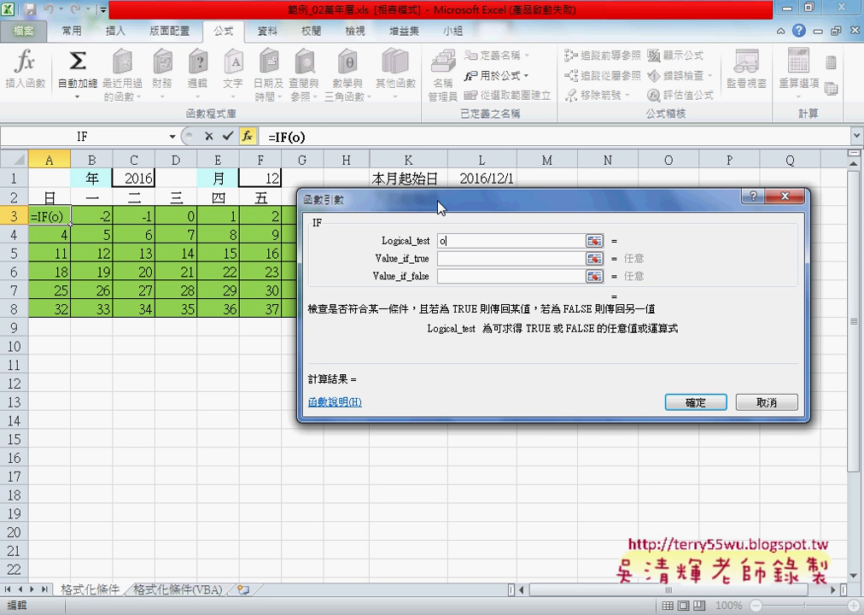
pyautogui.write('r')
pyautogui.write('(')
pyautogui.write('COLUMN()-$L$4+1+(ROW()-3)*7')
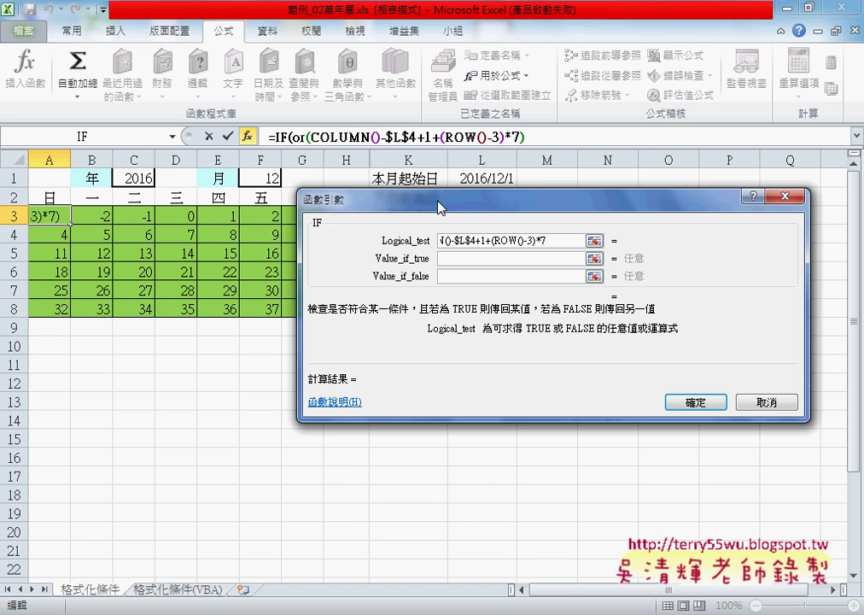
pyautogui.write('<1')
pyautogui.write(',')
pyautogui.moveTo(548, 242); pyautogui.dragTo(556, 241)
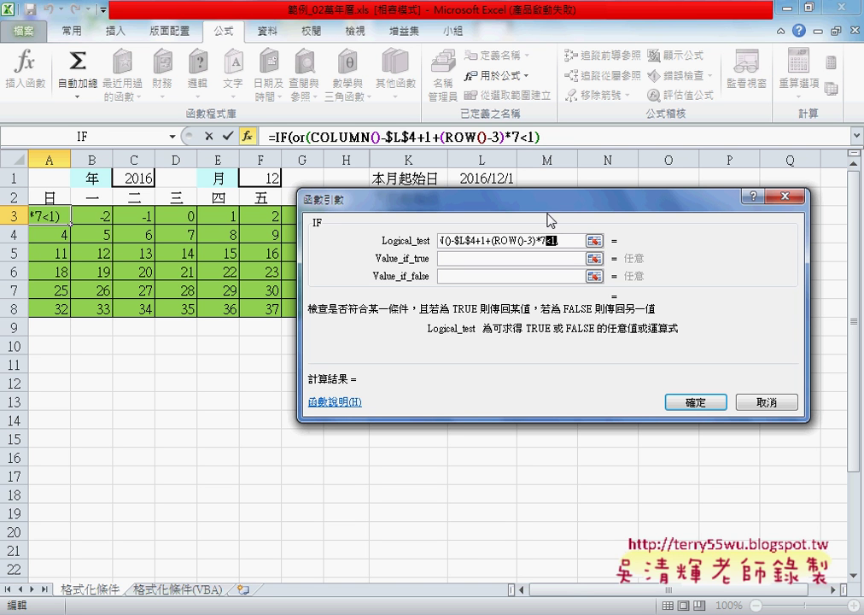
pyautogui.click(577, 242)
pyautogui.hotkey('ctrl', 'v')
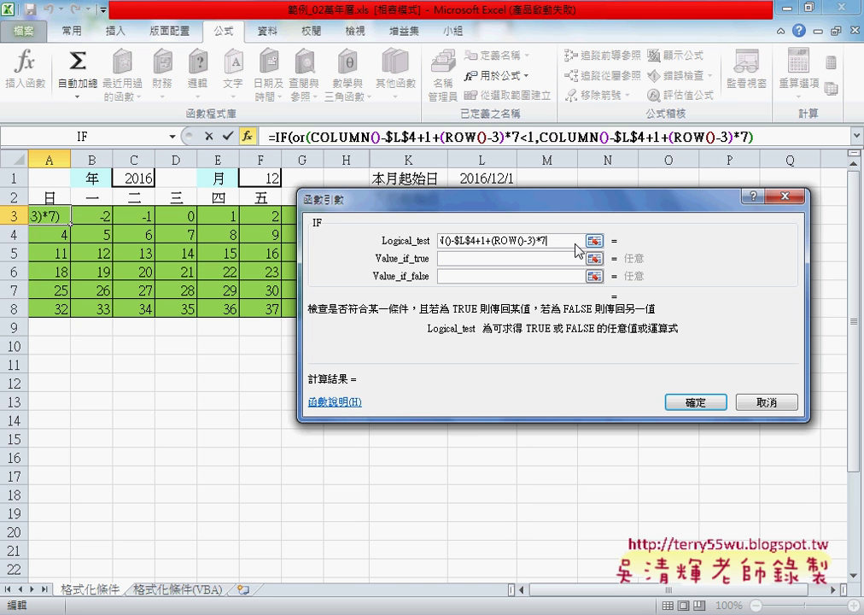
pyautogui.write('>')
pyautogui.moveTo(564, 198); pyautogui.dragTo(541, 294)
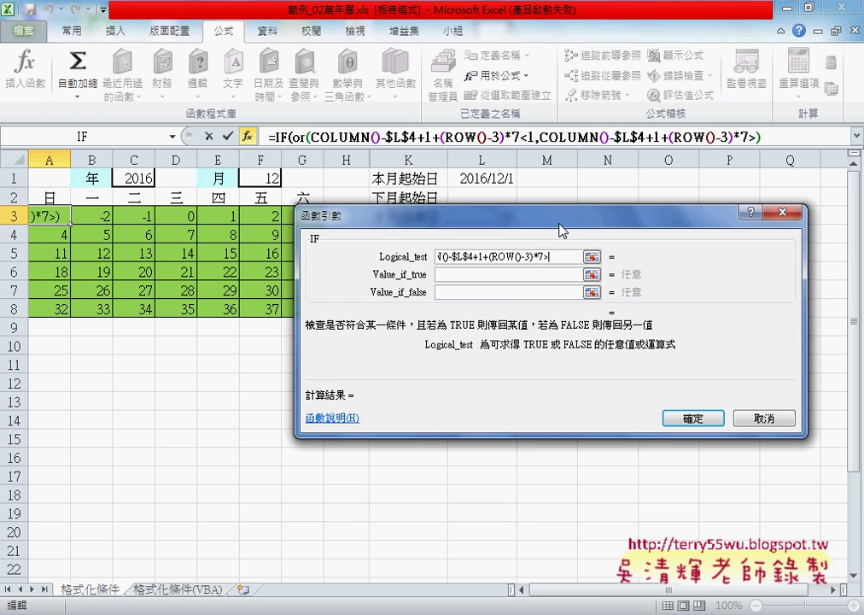
pyautogui.click(502, 217)
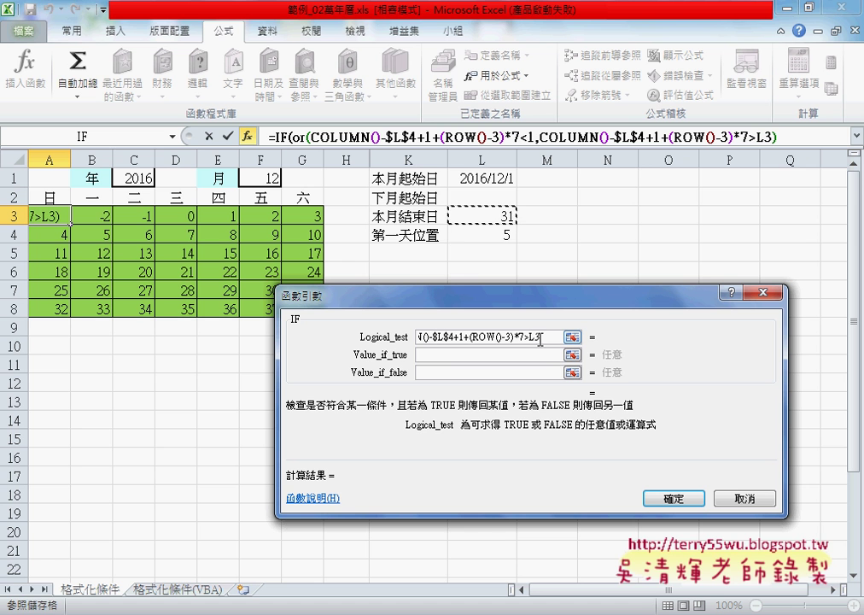
pyautogui.press('F4')
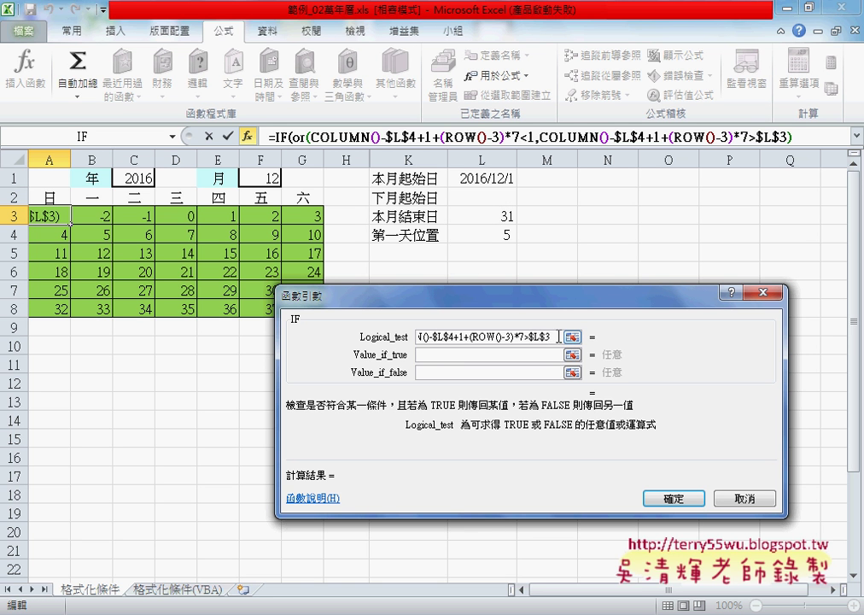
pyautogui.write(')')
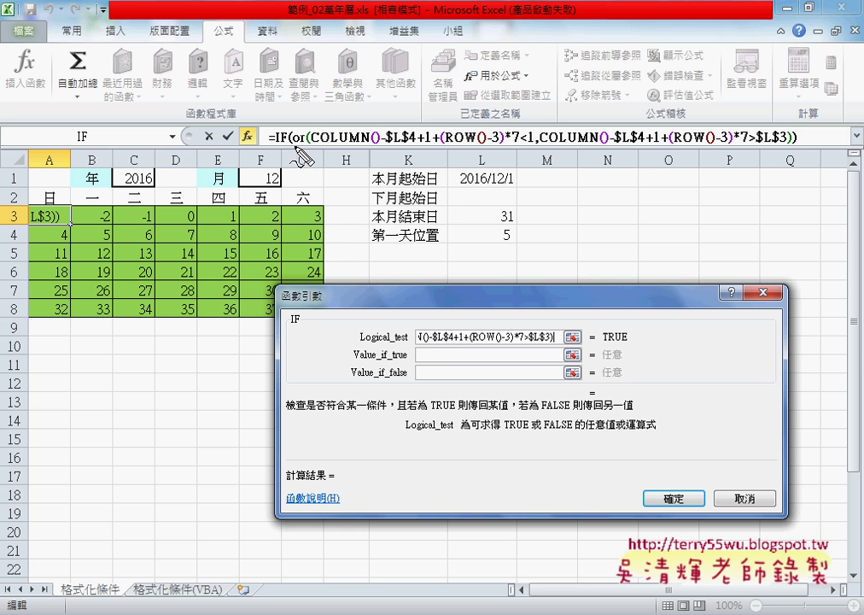
pyautogui.moveTo(294, 147)
pyautogui.mouseDown()
pyautogui.moveTo(307, 140)
pyautogui.moveTo(519, 151)
pyautogui.mouseUp()
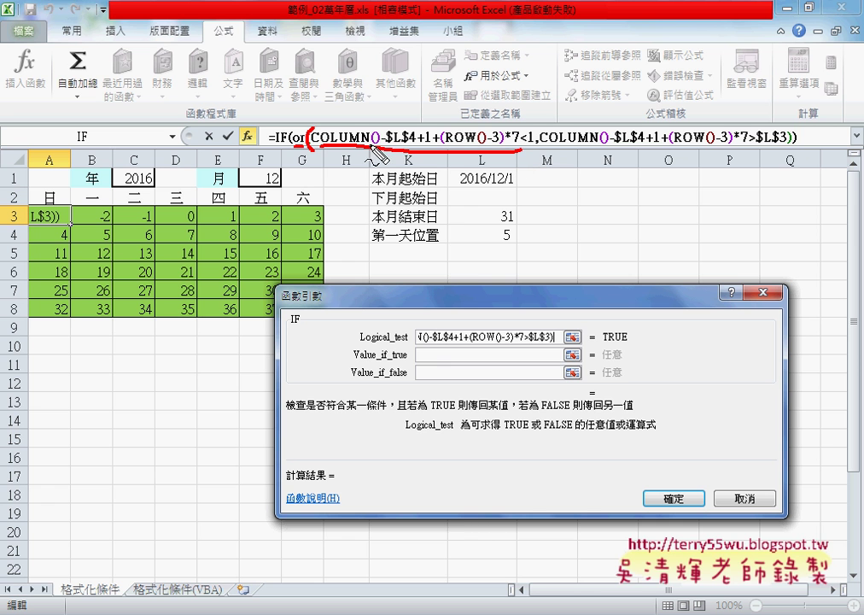
# Underline the first day-number condition of the OR test with pen annotations, then dismiss them
pyautogui.moveTo(328, 151)
pyautogui.mouseDown()
pyautogui.moveTo(531, 152)
pyautogui.moveTo(535, 161)
pyautogui.moveTo(592, 146)
pyautogui.moveTo(788, 150)
pyautogui.mouseUp()
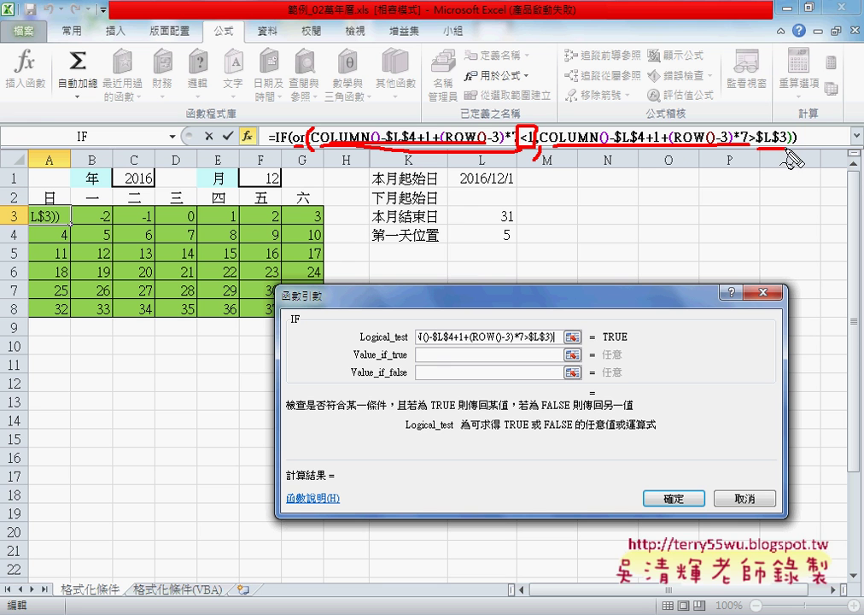
pyautogui.moveTo(749, 121); pyautogui.dragTo(751, 147)
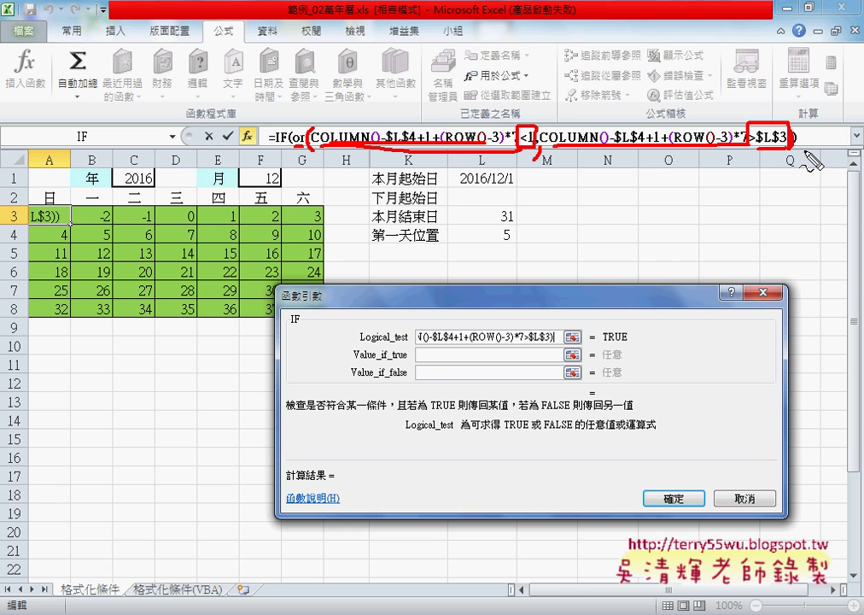
pyautogui.press('Escape')
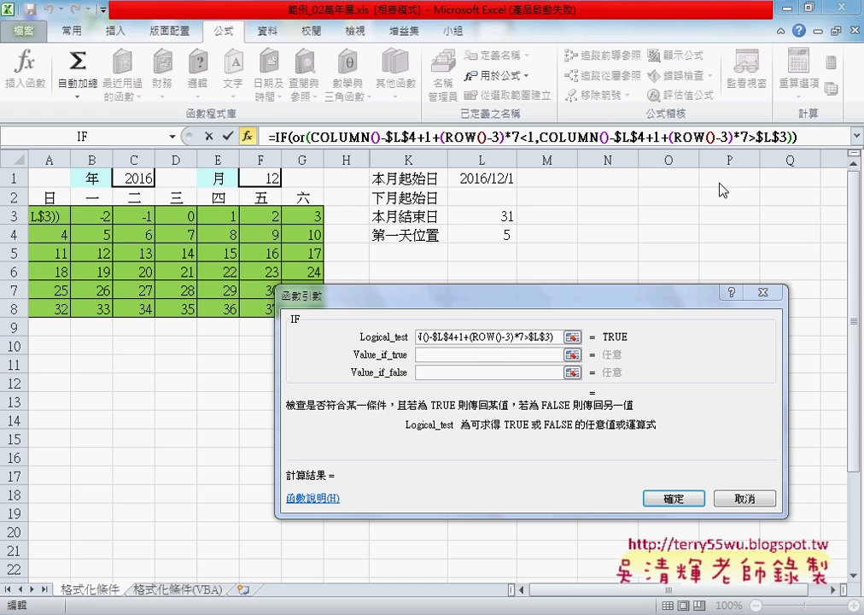
# Set Value_if_true to "" and Value_if_false to the day-number expression, then confirm the IF
pyautogui.click(453, 355)
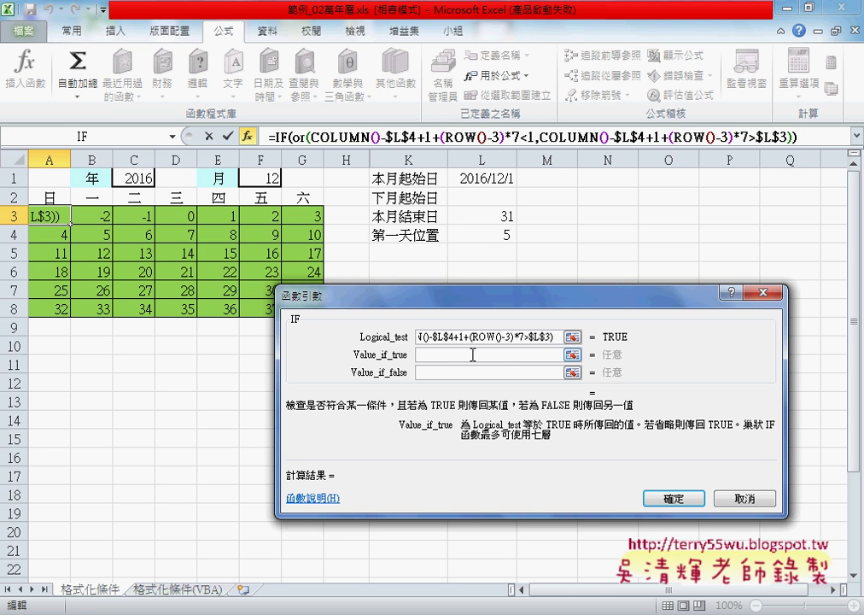
pyautogui.write('""')
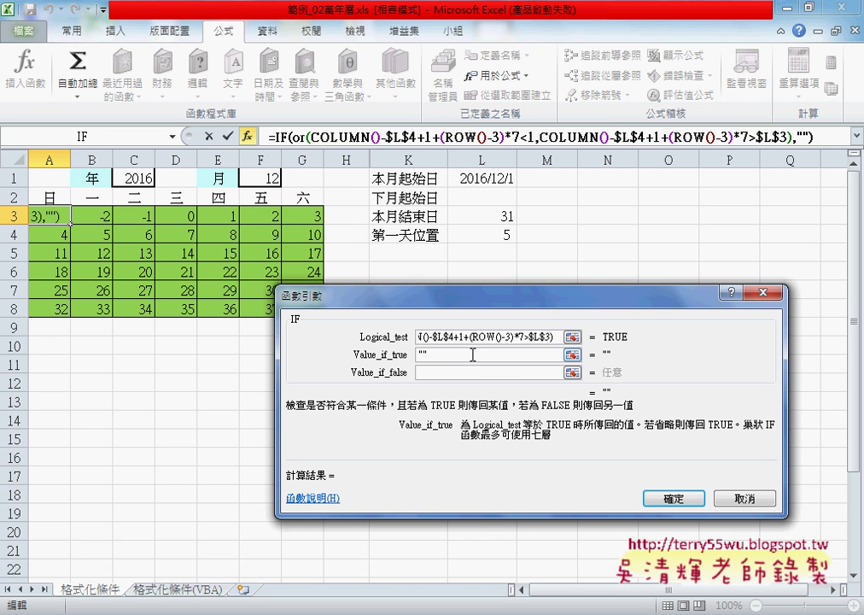
pyautogui.press('Tab')
pyautogui.hotkey('ctrl', 'v')
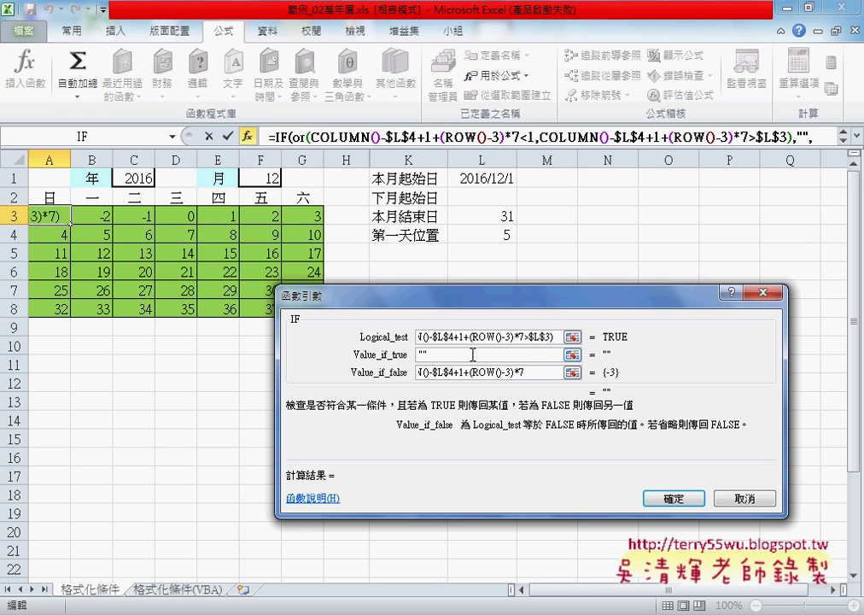
pyautogui.click(675, 499)
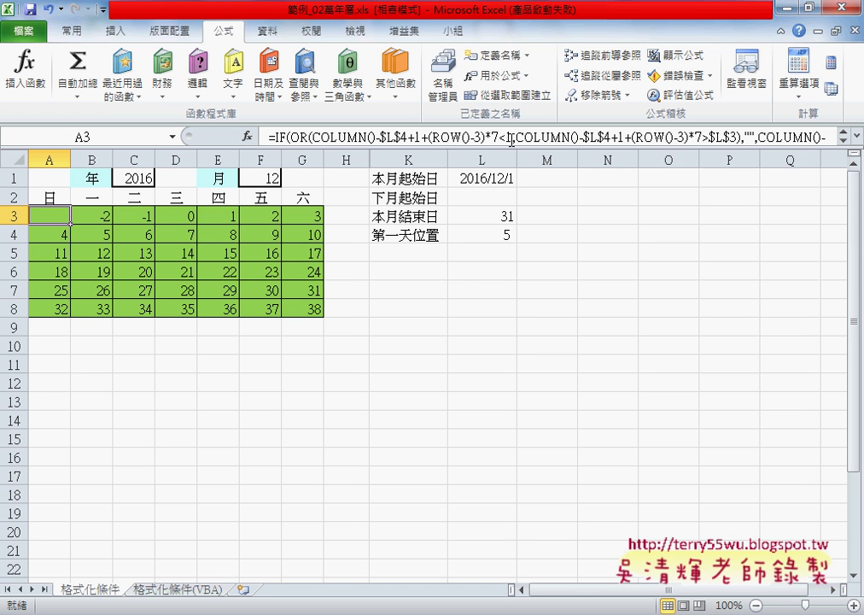
# Fill A3's IF formula right to G3 and down through row 8
pyautogui.moveTo(71, 225); pyautogui.dragTo(323, 227)
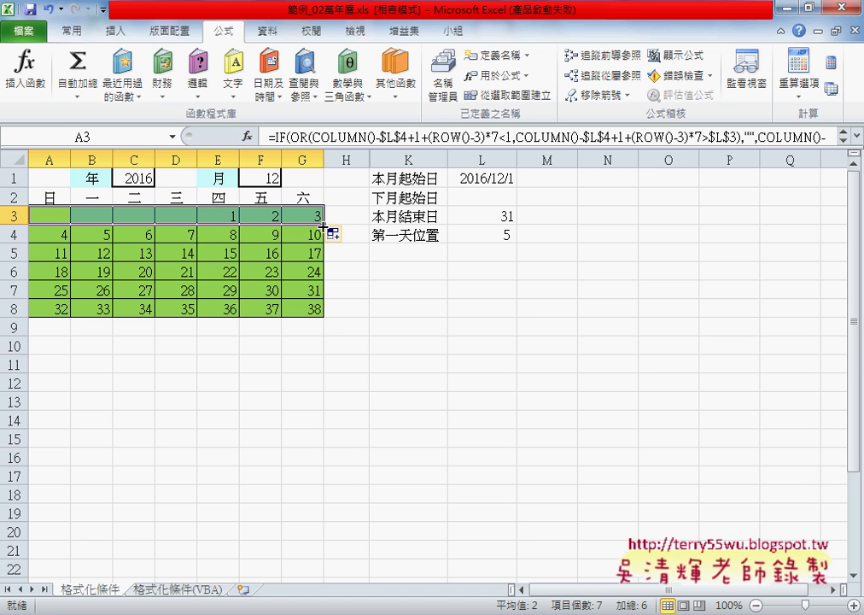
pyautogui.moveTo(323, 226); pyautogui.dragTo(323, 311)
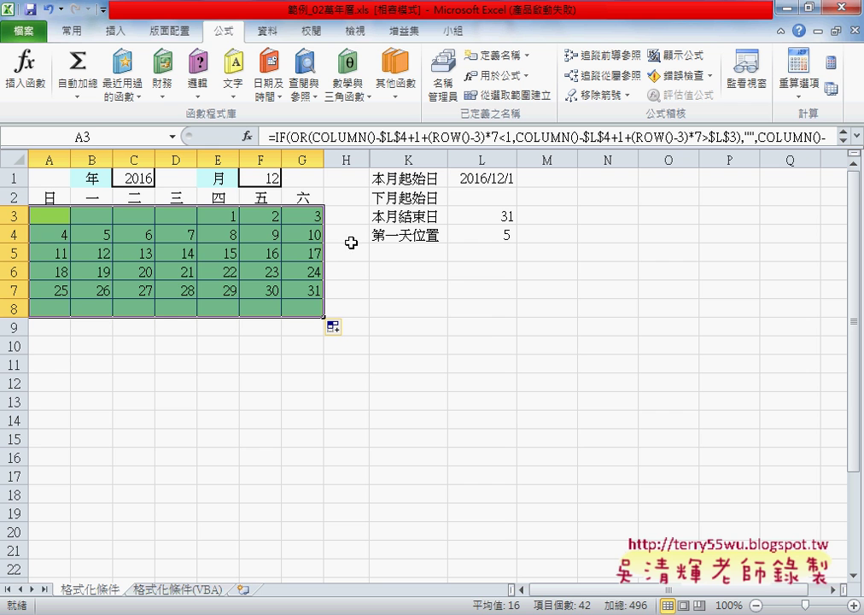
pyautogui.click(275, 181)
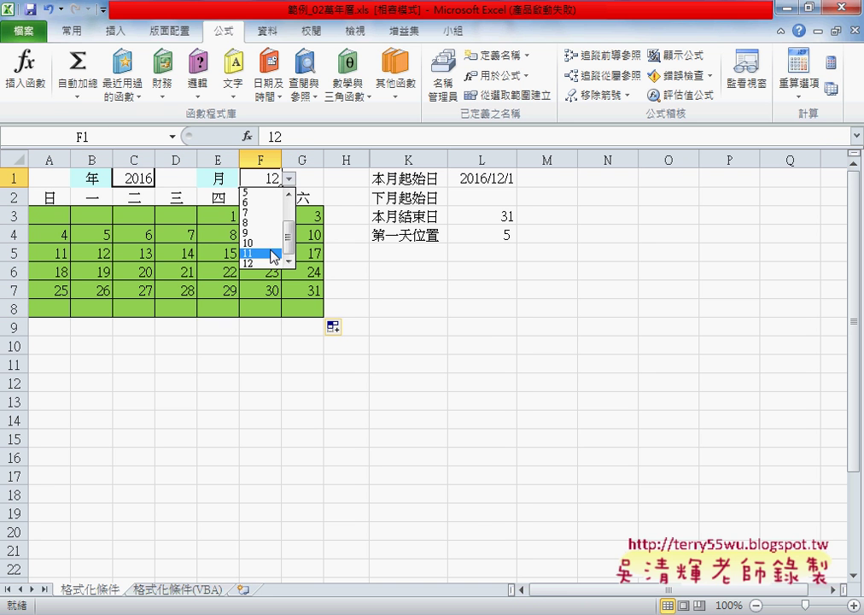
# Set the month to 11 and compare with November 2016 in the Windows calendar
pyautogui.click(271, 253)
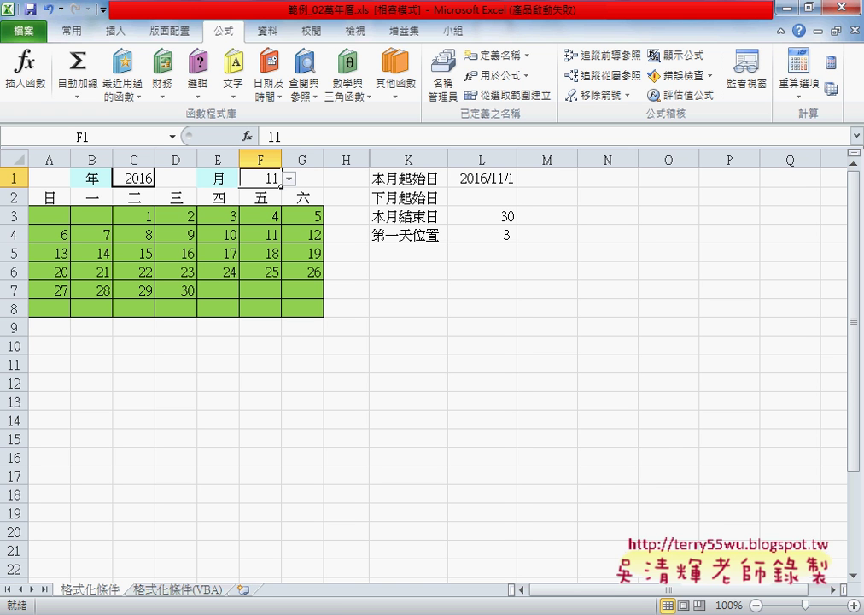
pyautogui.click(828, 613)
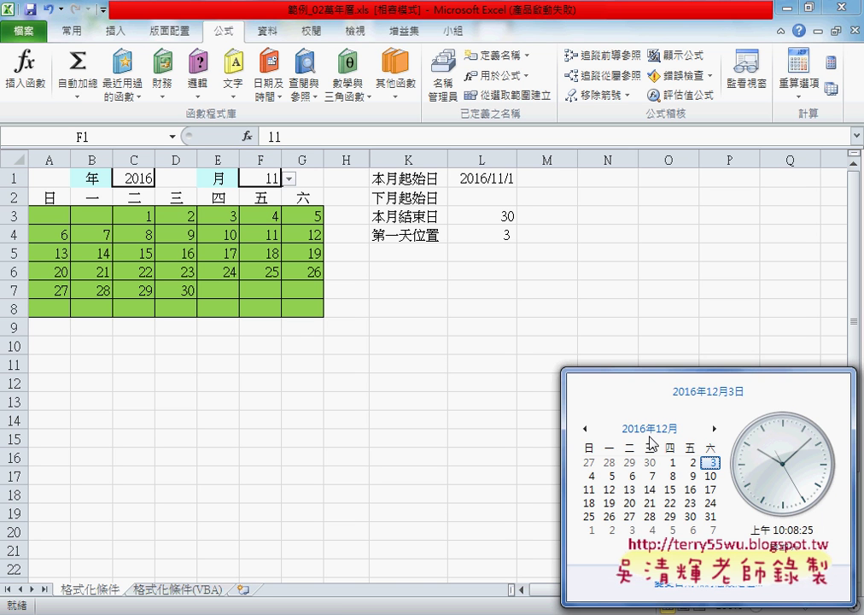
pyautogui.click(586, 428)
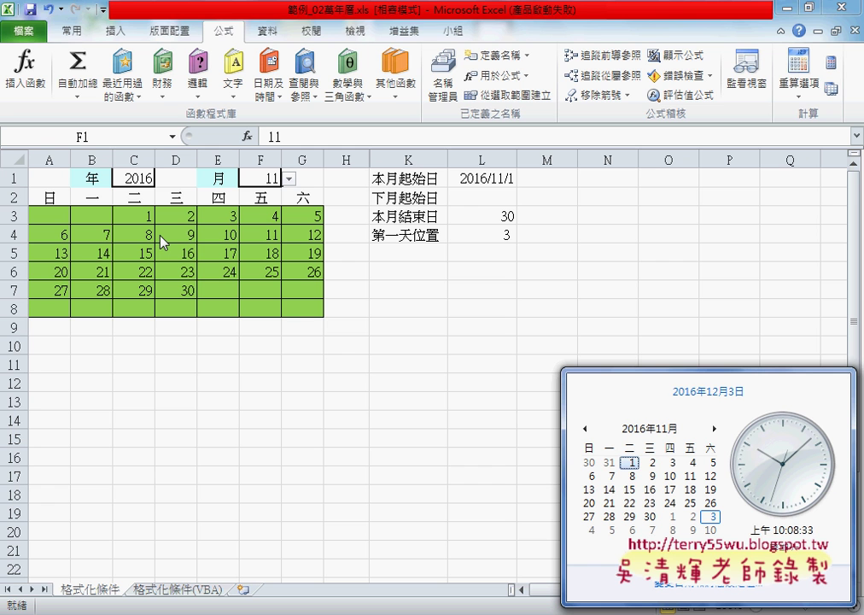
# Change the month to 10 and check the last-day formula in L3 and first-weekday formula in L4
pyautogui.click(290, 177)
pyautogui.click(256, 243)
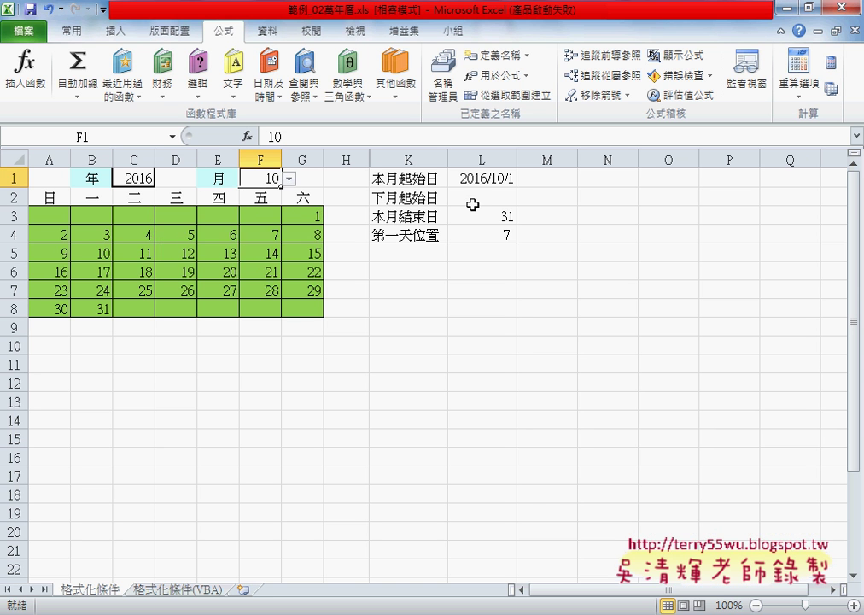
pyautogui.click(493, 179)
pyautogui.click(502, 218)
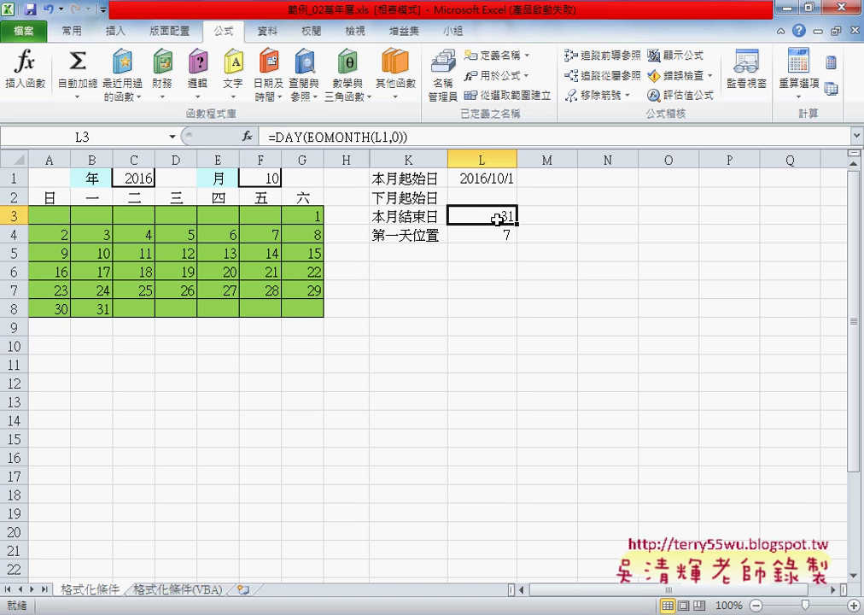
pyautogui.click(499, 229)
pyautogui.click(500, 218)
pyautogui.click(500, 230)
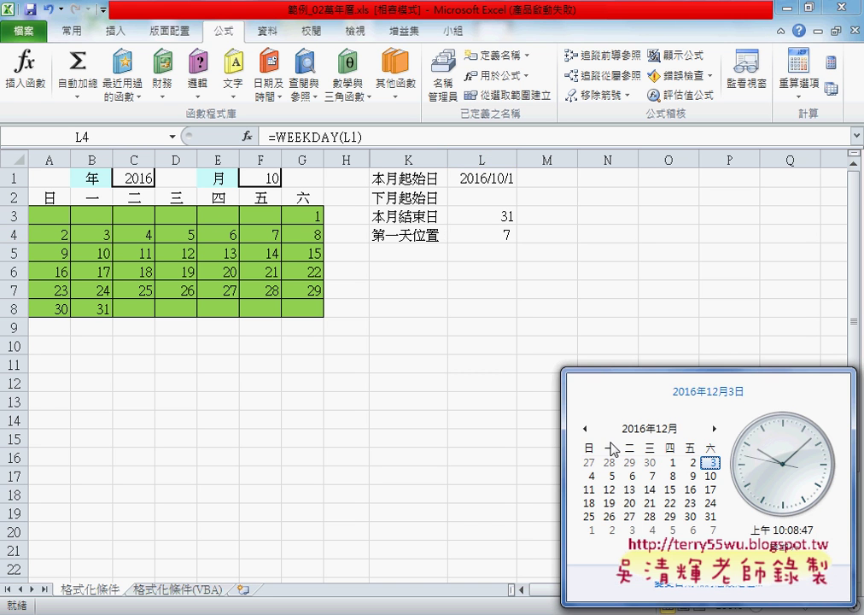
# Compare the sheet with October 2016 in the Windows calendar and recheck L3
pyautogui.click(586, 429)
pyautogui.click(586, 429)
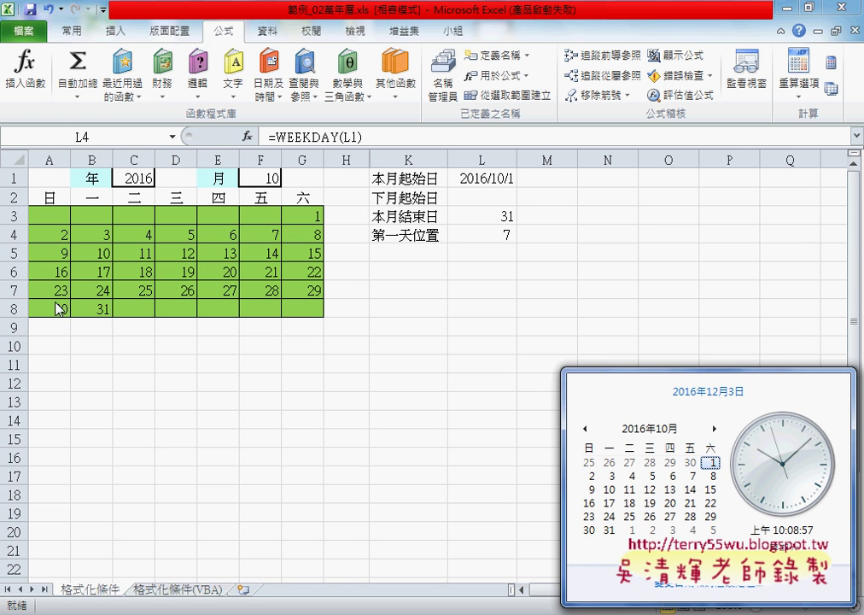
pyautogui.click(57, 217)
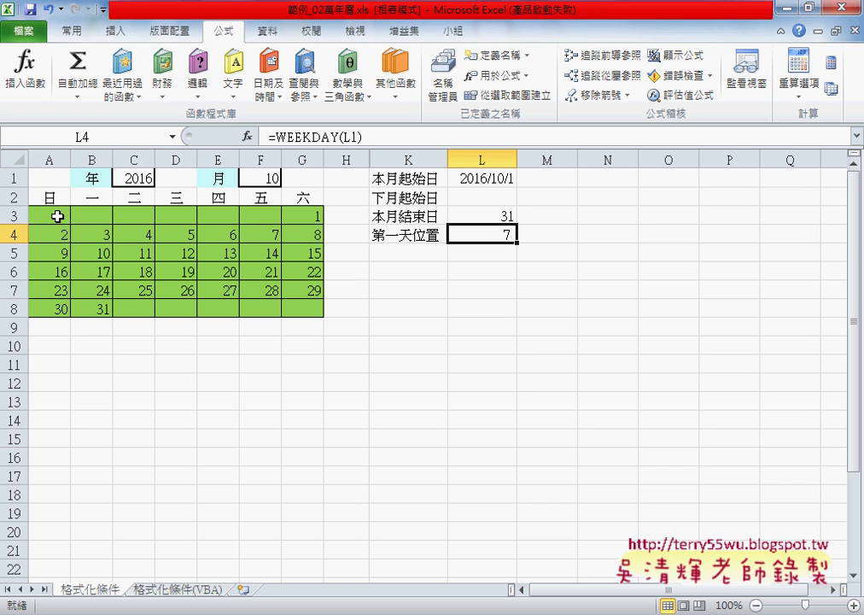
pyautogui.click(502, 214)
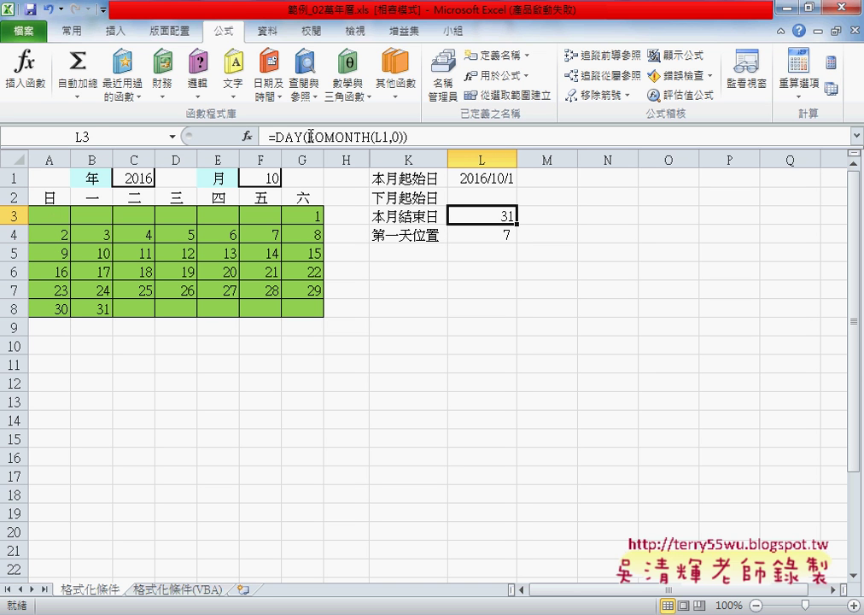
pyautogui.moveTo(307, 137); pyautogui.dragTo(403, 135)
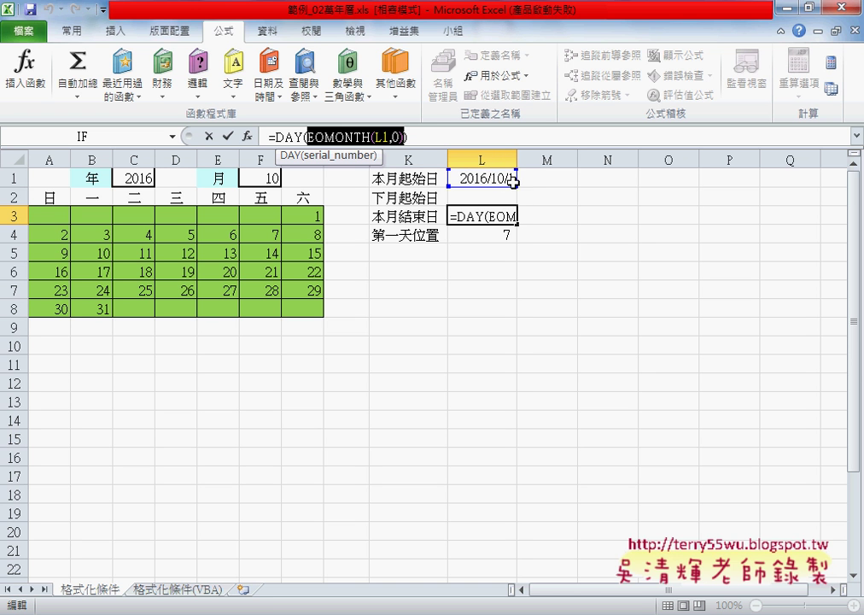
pyautogui.doubleClick(289, 136)
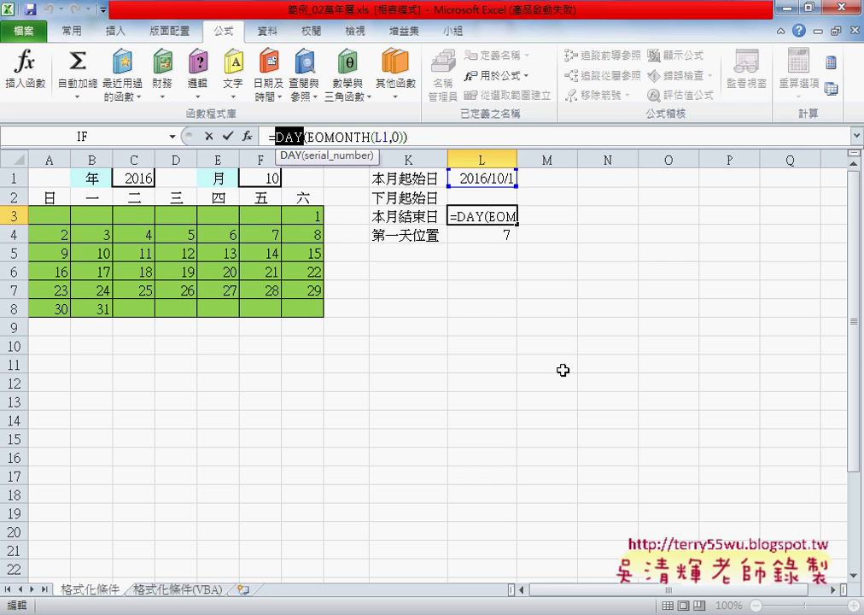
pyautogui.click(208, 140)
pyautogui.click(496, 233)
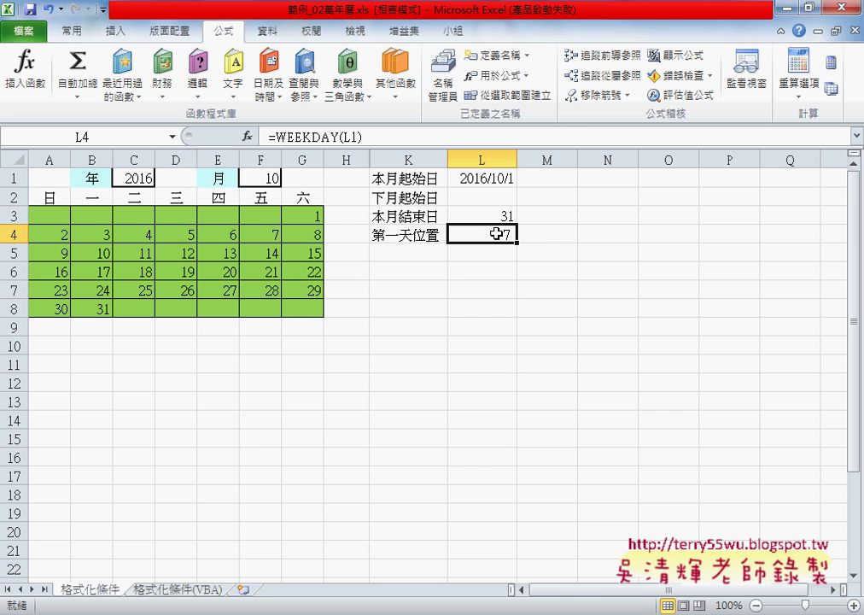
# Highlight A3's day-number expression COLUMN()-$L$4+1+(ROW()-3)*7, starting with its $L$4 offset
pyautogui.click(53, 215)
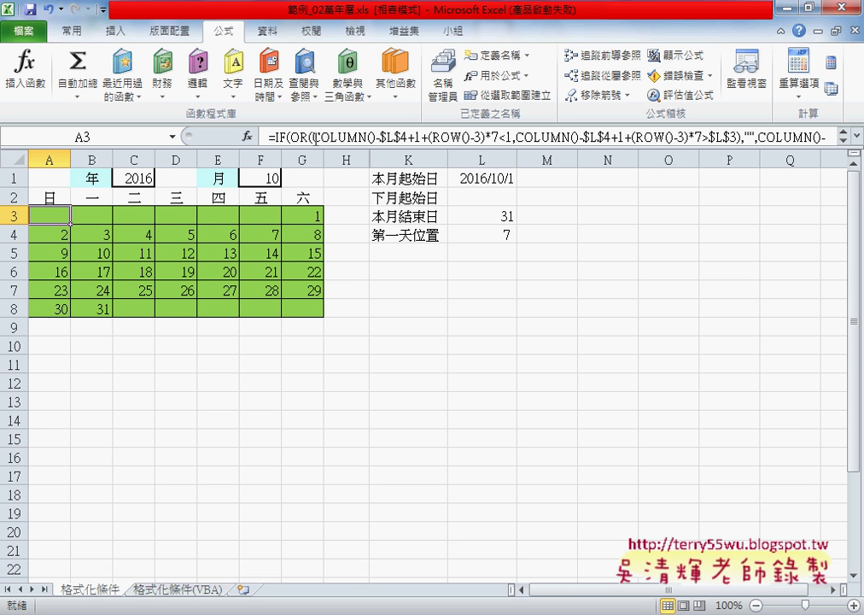
pyautogui.click(315, 137)
pyautogui.moveTo(376, 136); pyautogui.dragTo(420, 136)
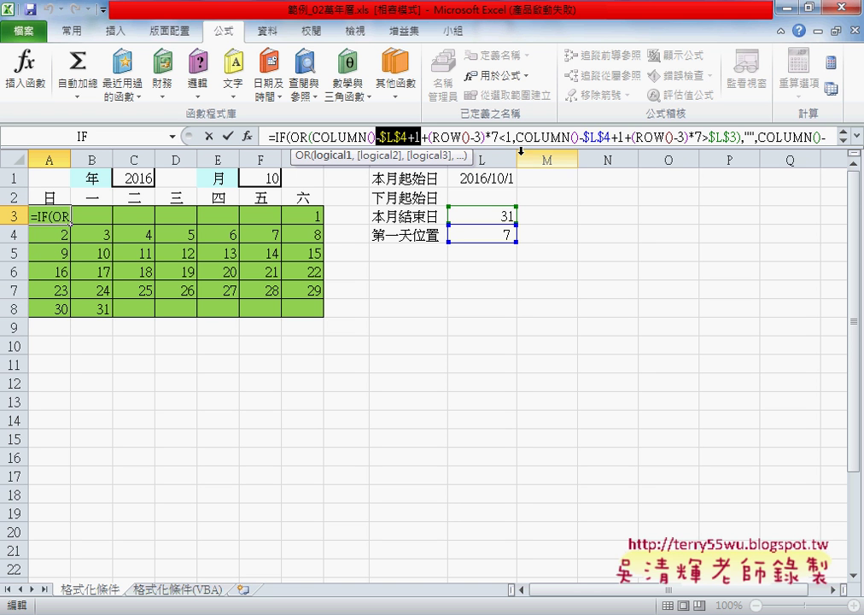
pyautogui.moveTo(312, 137); pyautogui.dragTo(501, 137)
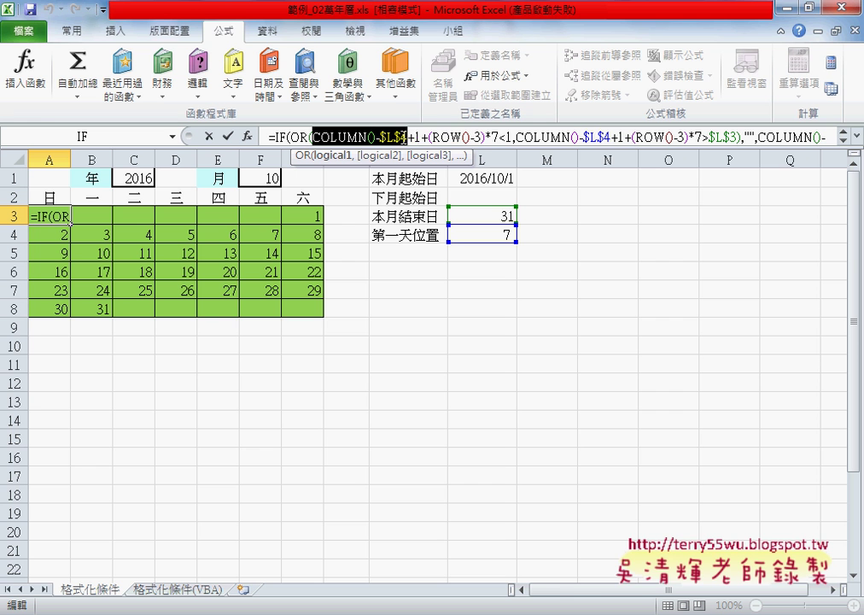